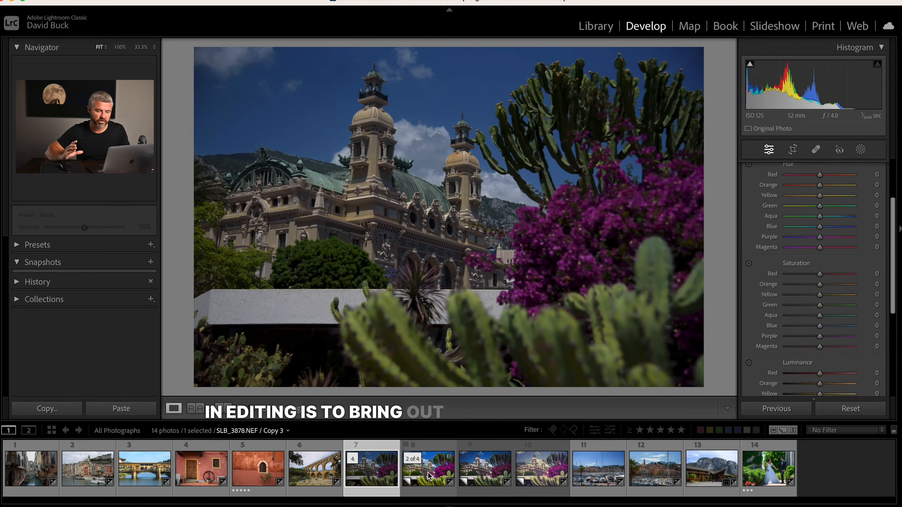
Step: Compare the edited versions of the cactus and palace photo, finishing on the bright, vivid copy
left_click(430, 476)
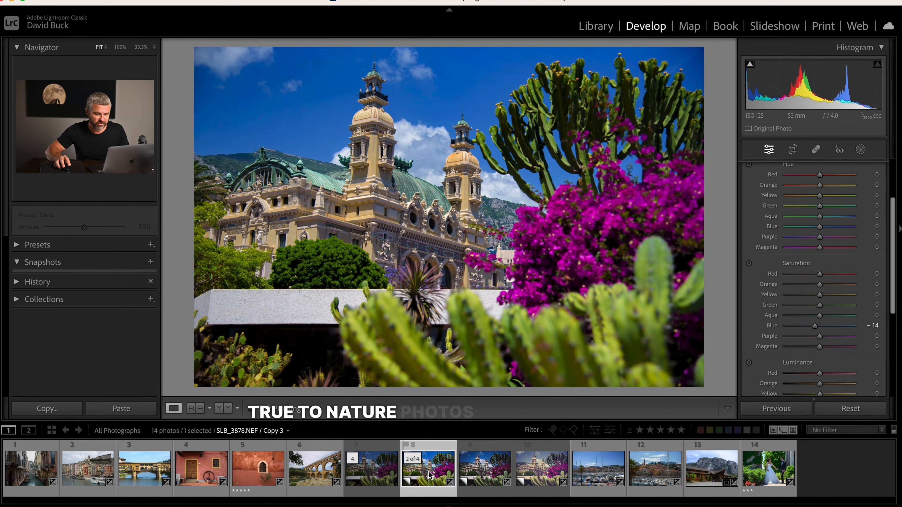
left_click(485, 469)
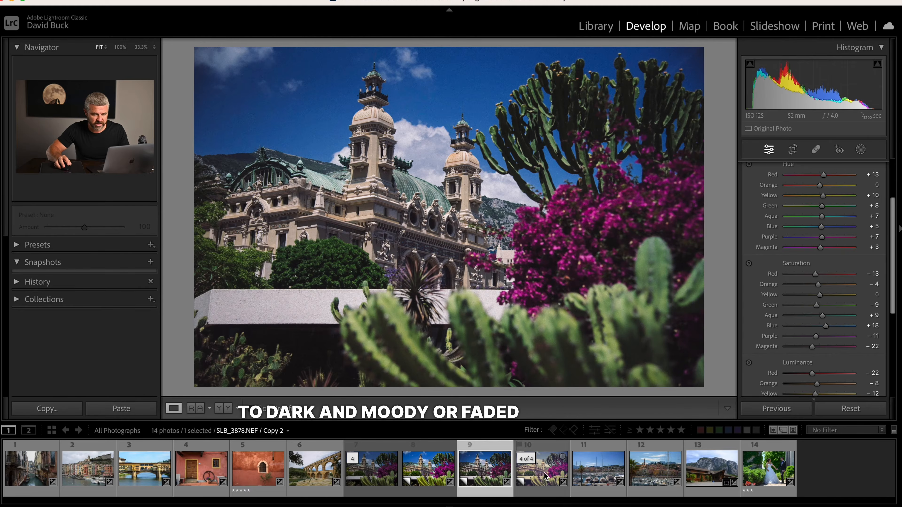
left_click(546, 477)
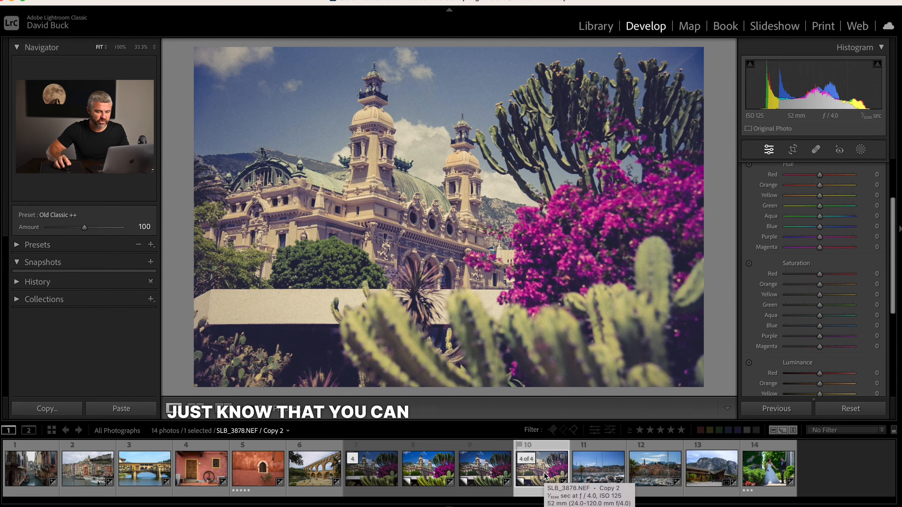
left_click(429, 476)
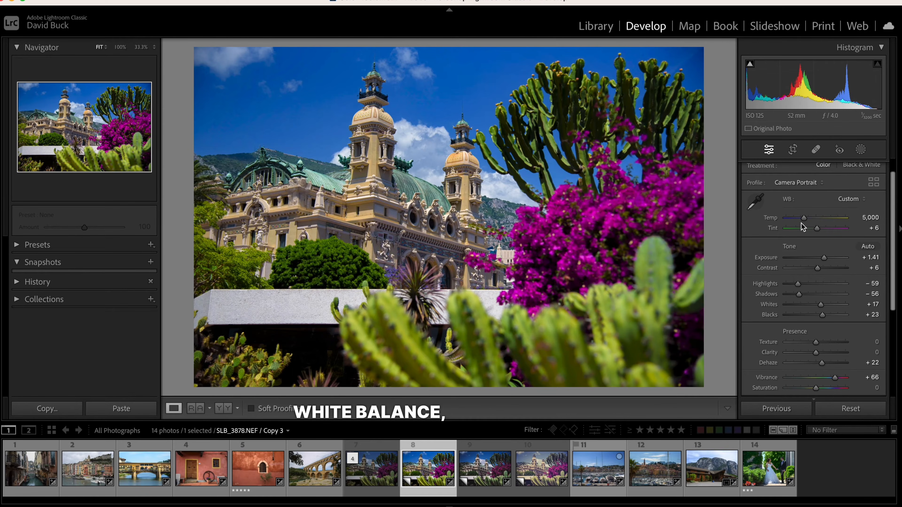
Step: Review the photo's white balance, tone and presence settings, and inspect the red channel of the Tone Curve
scroll(816, 277, "down", 3)
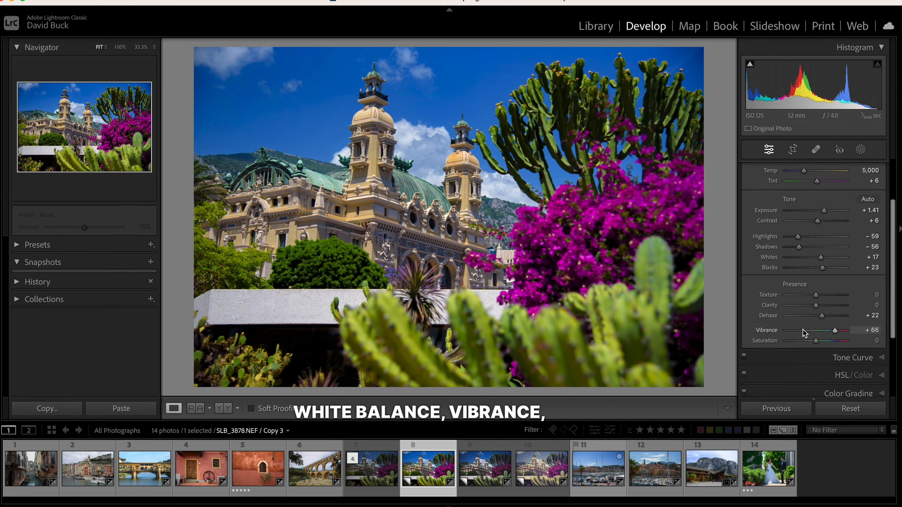
scroll(817, 343, "down", 3)
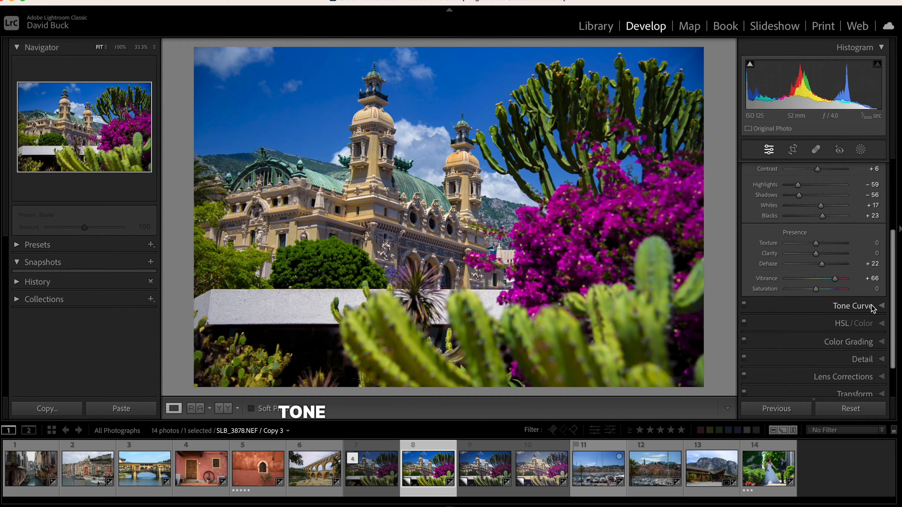
left_click(871, 309)
left_click(811, 202)
scroll(828, 230, "down", 4)
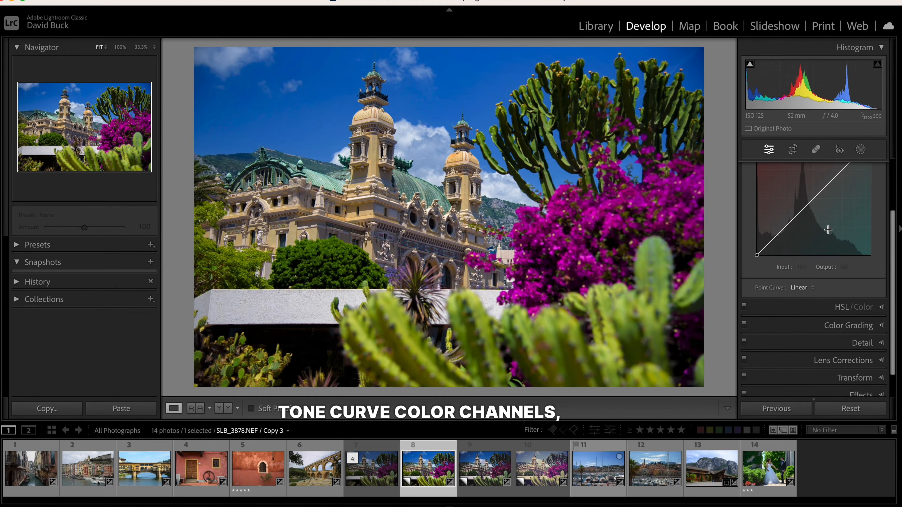
Step: Inspect the photo's HSL luminance adjustments and the Color Grading wheels
left_click(824, 306)
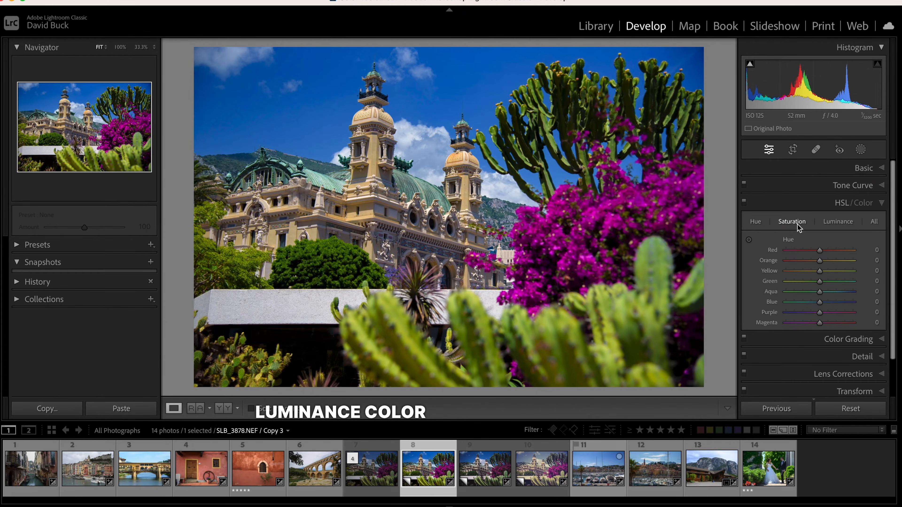
left_click(838, 221)
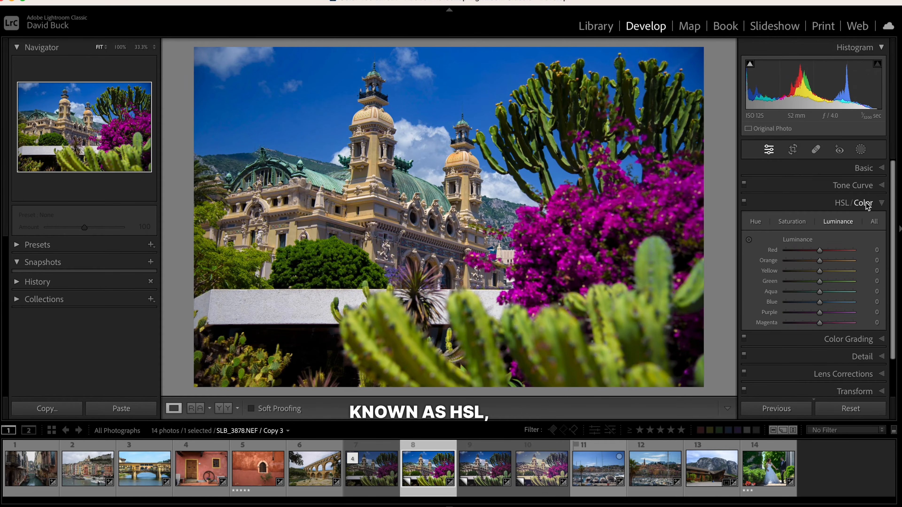
scroll(865, 203, "down", 2)
left_click(831, 311)
scroll(836, 253, "down", 6)
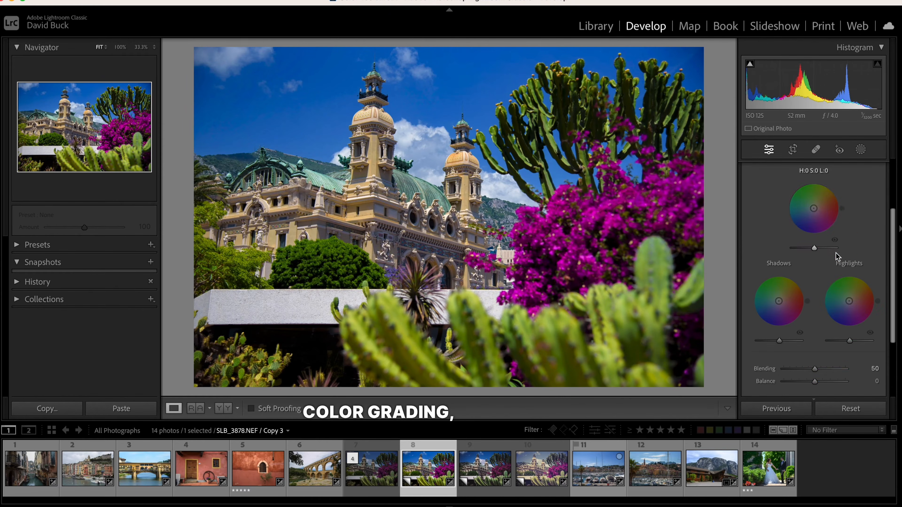
Step: Look at the Calibration settings and browse the available camera profiles
left_click(847, 382)
scroll(832, 312, "up", 10)
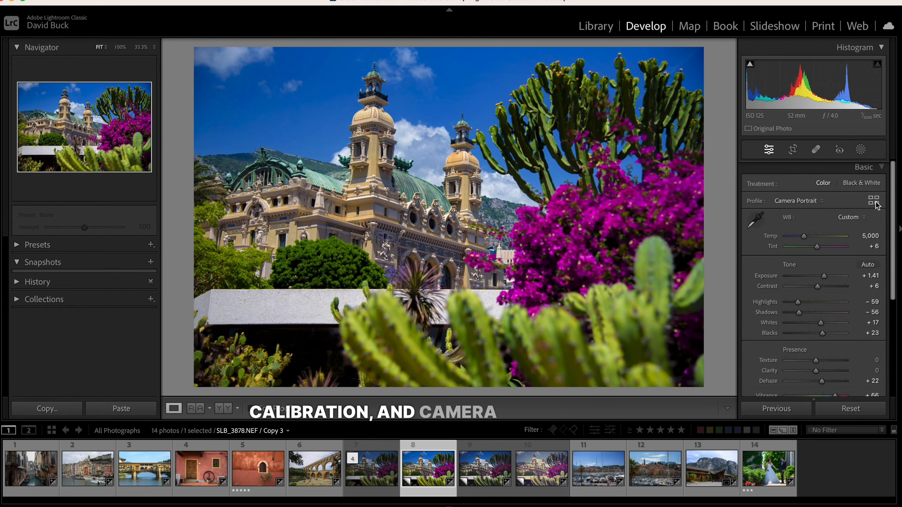
left_click(875, 202)
scroll(848, 319, "down", 10)
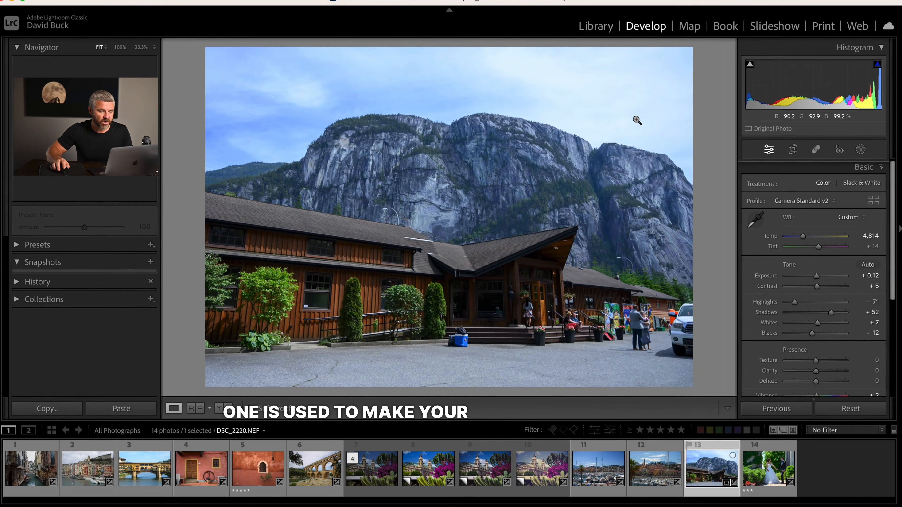
Step: Set the mountain lodge photo to temperature 4,876 and tint +19, and try the Cloudy and Shade white balance presets
mouse_move(817, 241)
left_mouse_down()
mouse_move(795, 239)
mouse_move(819, 251)
left_mouse_up()
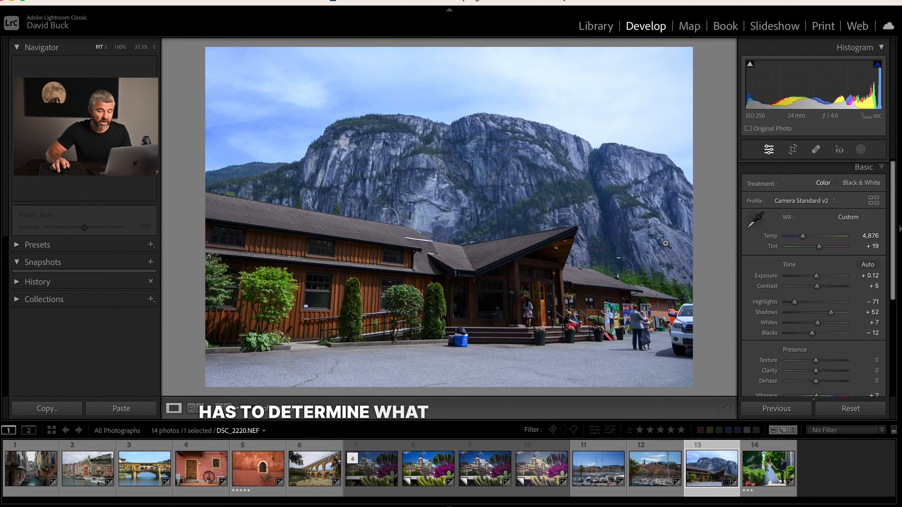
left_click(835, 215)
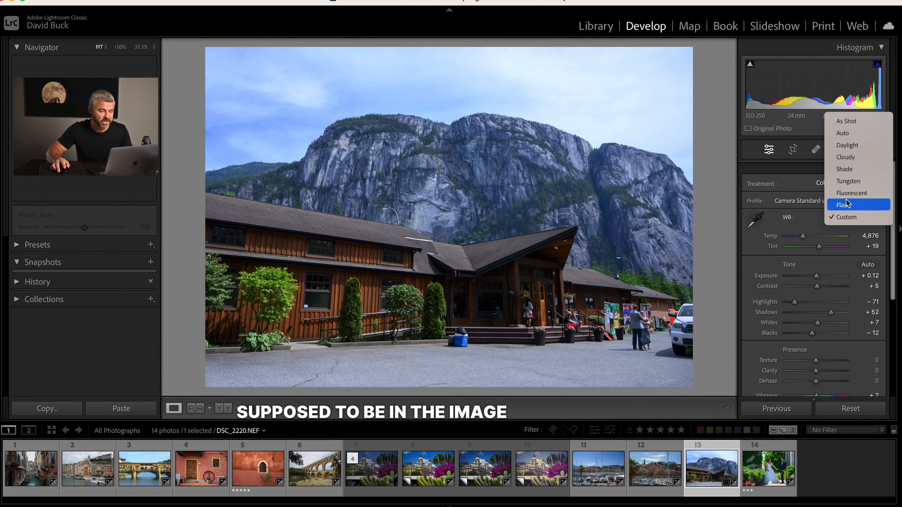
left_click(850, 161)
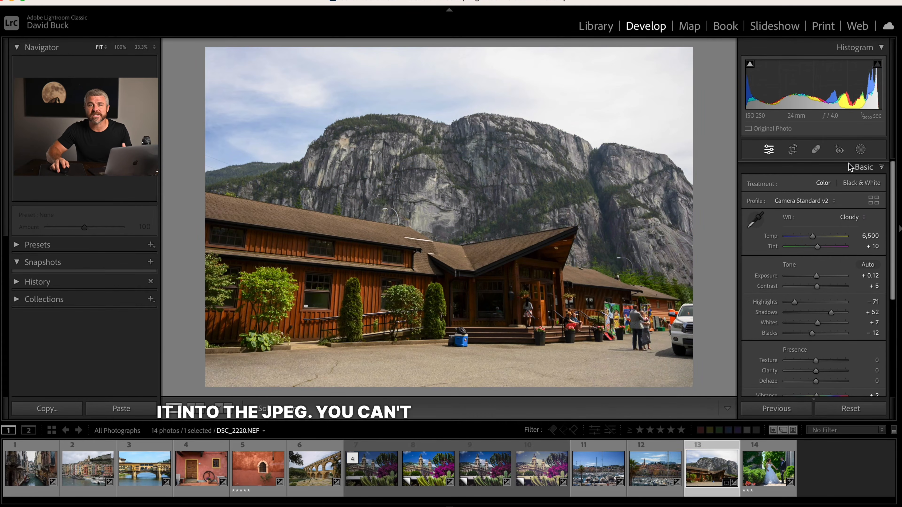
left_click(852, 219)
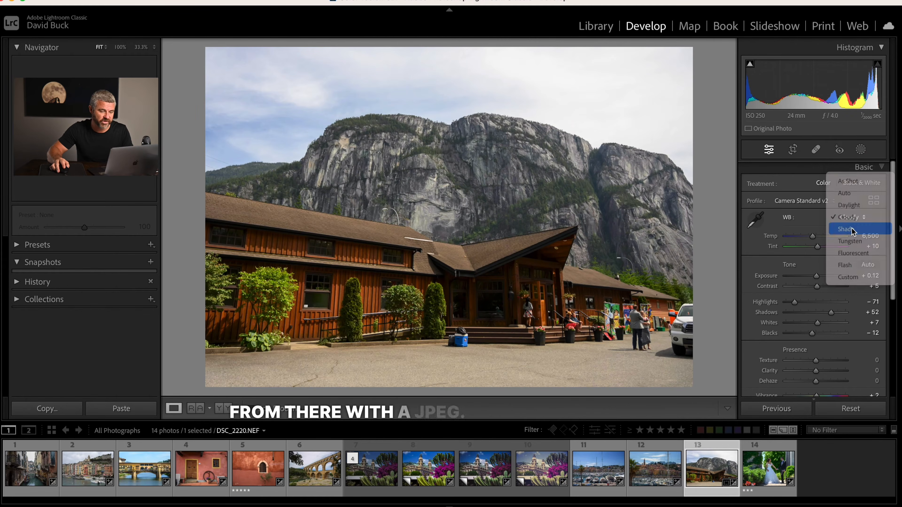
left_click(851, 229)
left_click(853, 219)
left_click(852, 229)
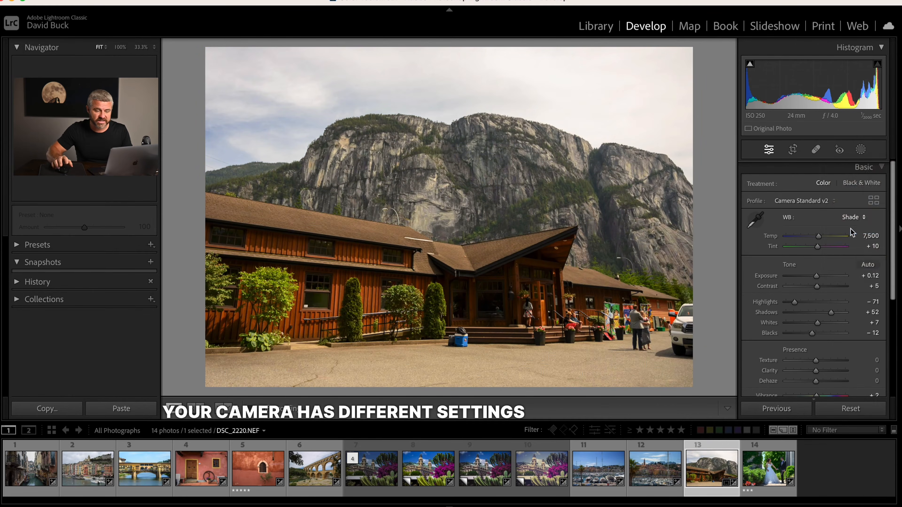
Step: Try the Tungsten, Fluorescent and Flash white balance presets on the mountain lodge photo
left_click(848, 218)
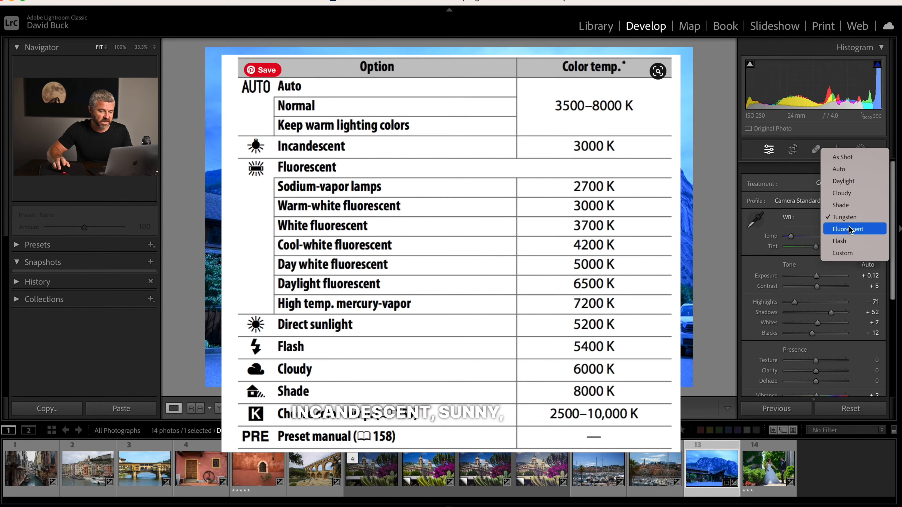
left_click(847, 229)
left_click(847, 221)
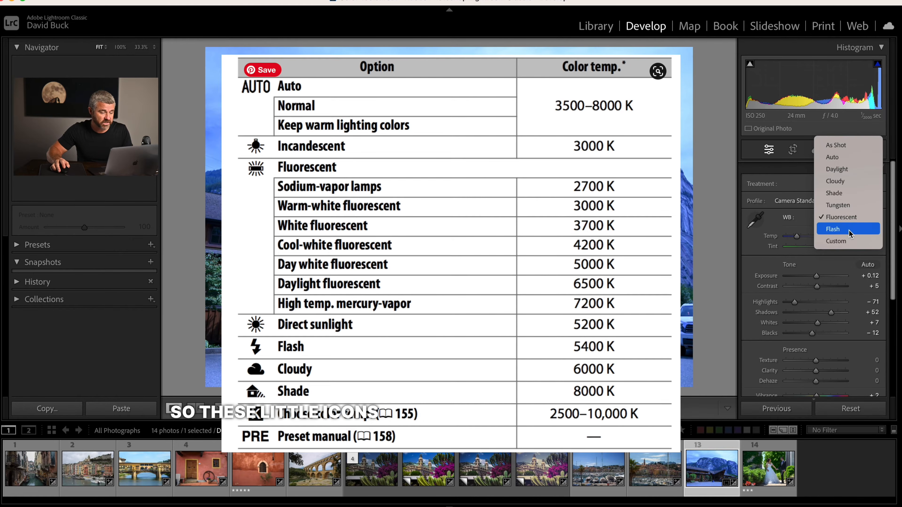
left_click(849, 229)
left_click(851, 219)
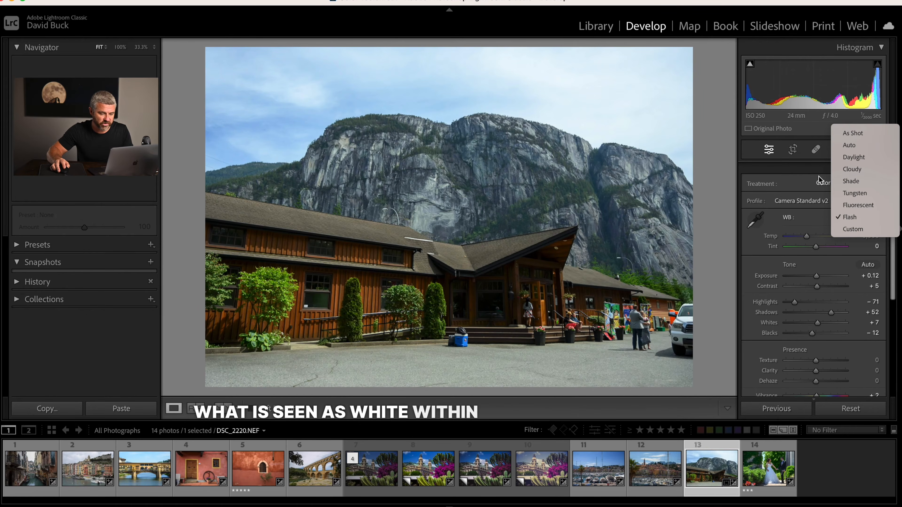
left_click(860, 218)
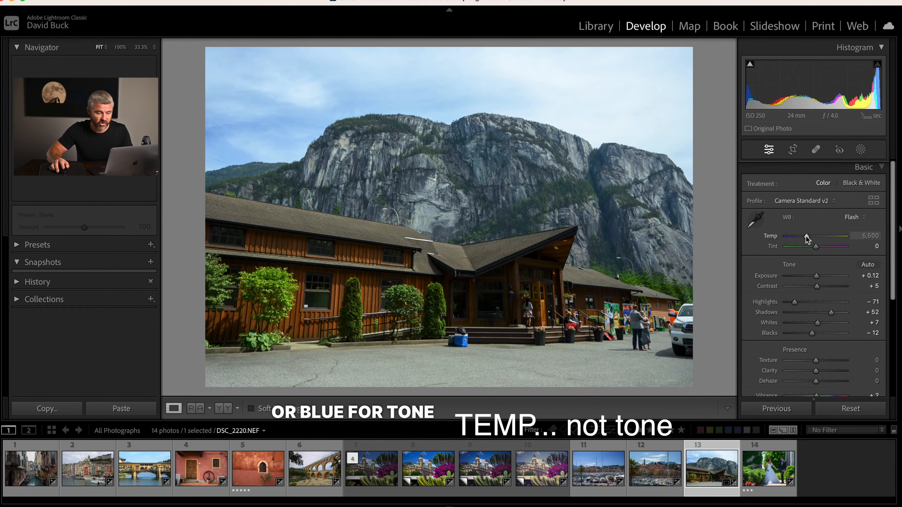
Step: Adjust the lodge photo's white balance manually to temperature 4,709 and tint -3
mouse_move(803, 237)
left_mouse_down()
mouse_move(793, 235)
mouse_move(818, 239)
mouse_move(802, 237)
mouse_move(801, 246)
mouse_move(815, 247)
left_mouse_up()
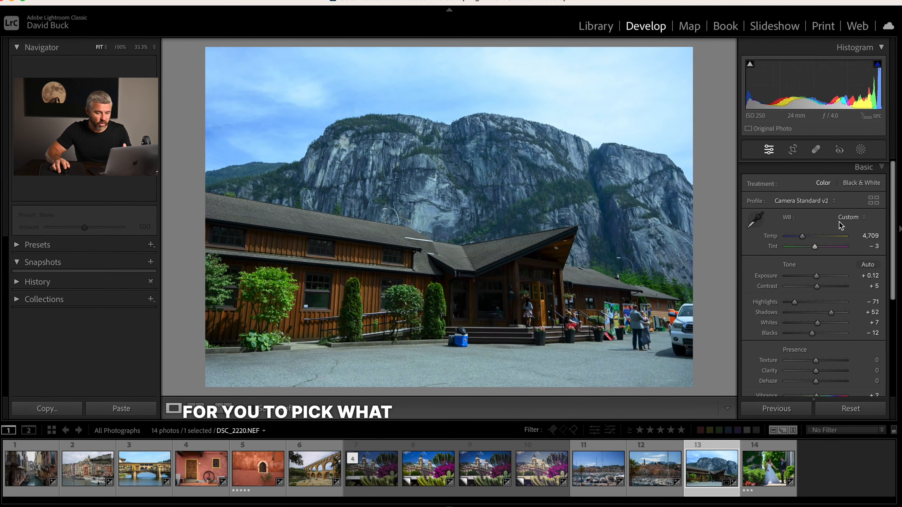
left_click(840, 225)
key("Escape")
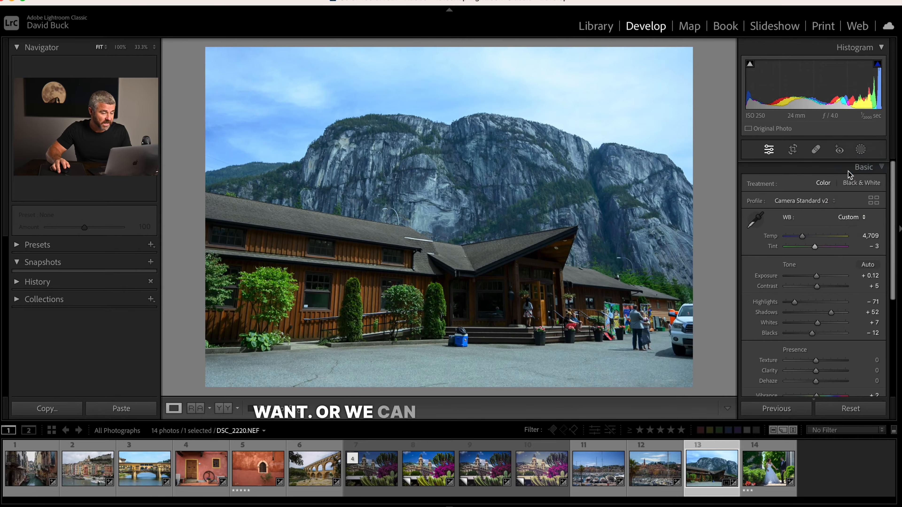
Step: Try the Shade, Daylight and Auto white balance presets on the mountain lodge photo
left_click(850, 217)
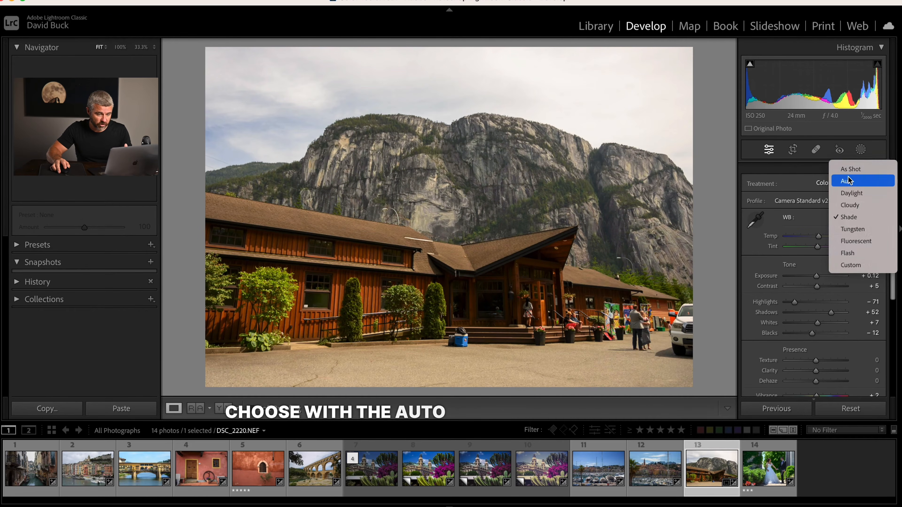
left_click(851, 192)
left_click(850, 217)
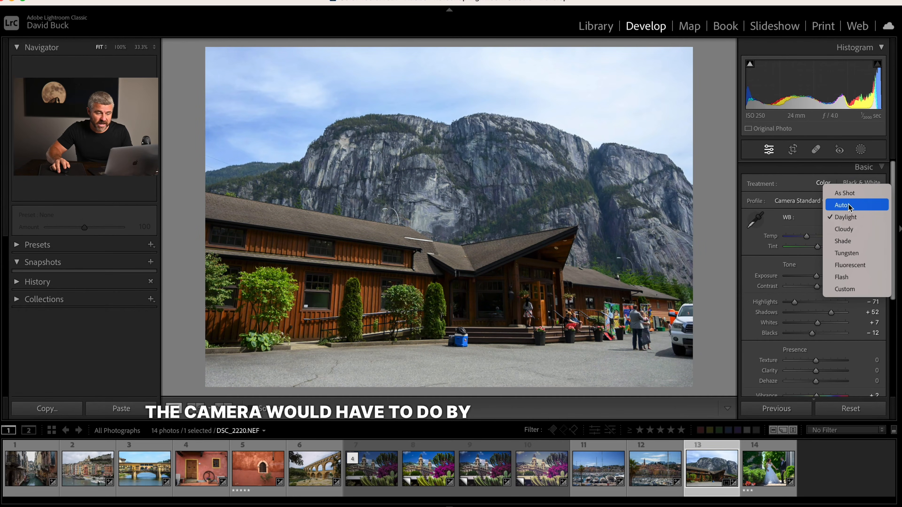
left_click(850, 206)
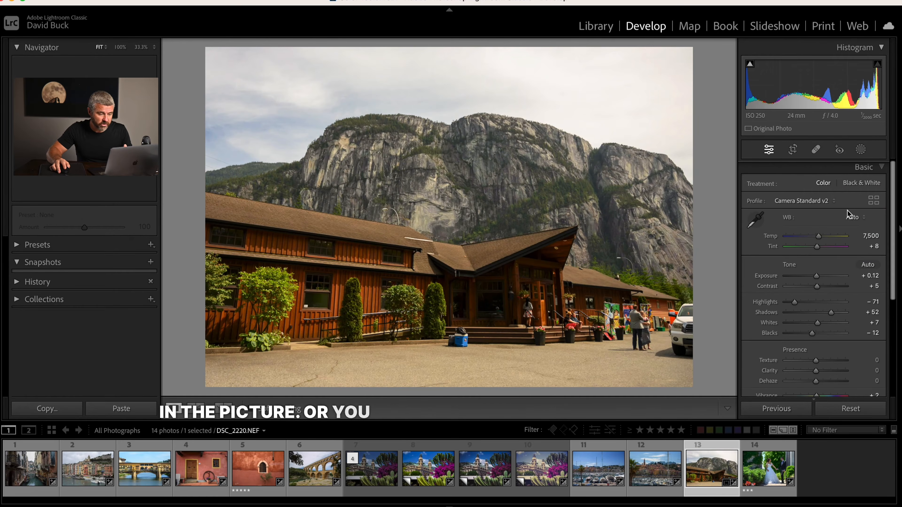
left_click(850, 218)
left_click(849, 217)
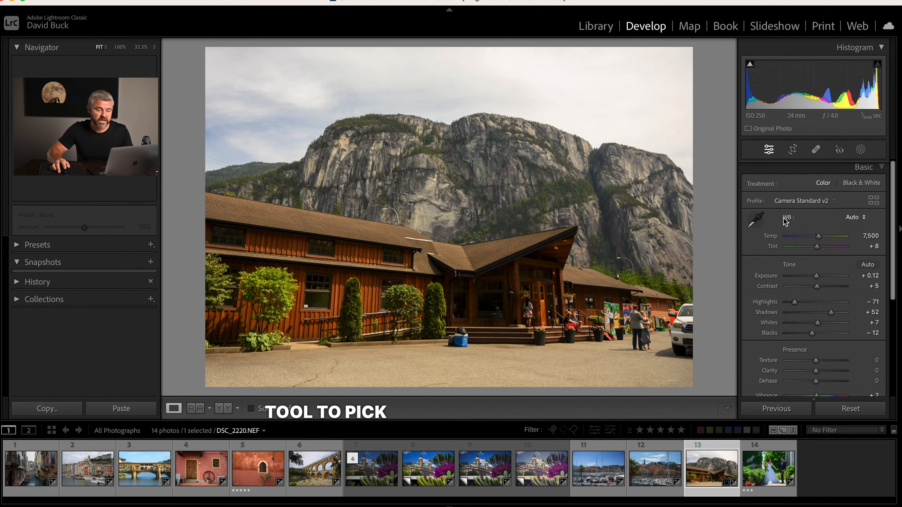
Step: Sample neutral areas in the clouds and on the rock face with the White Balance Selector, ending at temperature 6,300 and tint +9
left_click(761, 221)
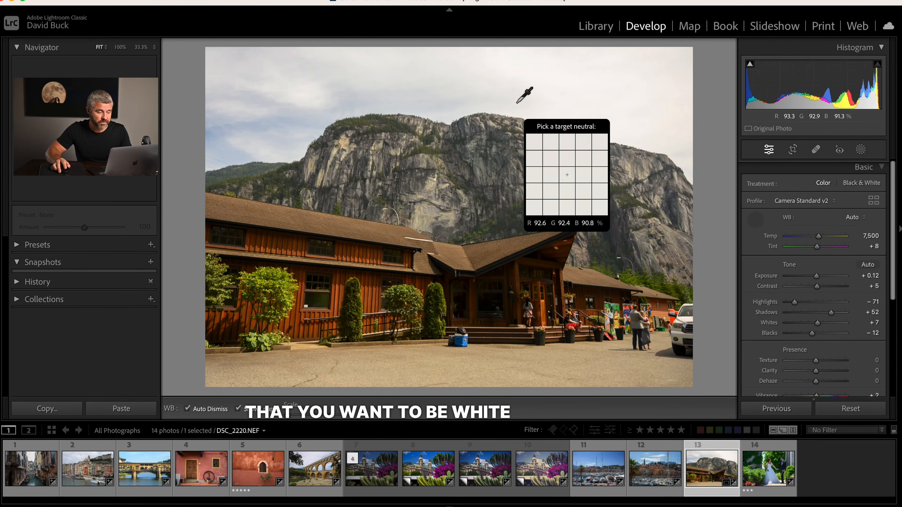
left_click(533, 88)
left_click(756, 220)
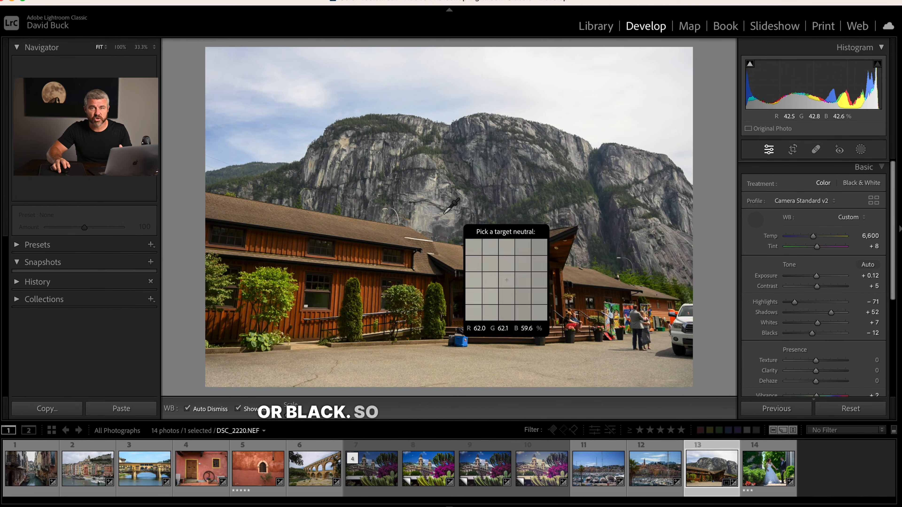
left_click(444, 225)
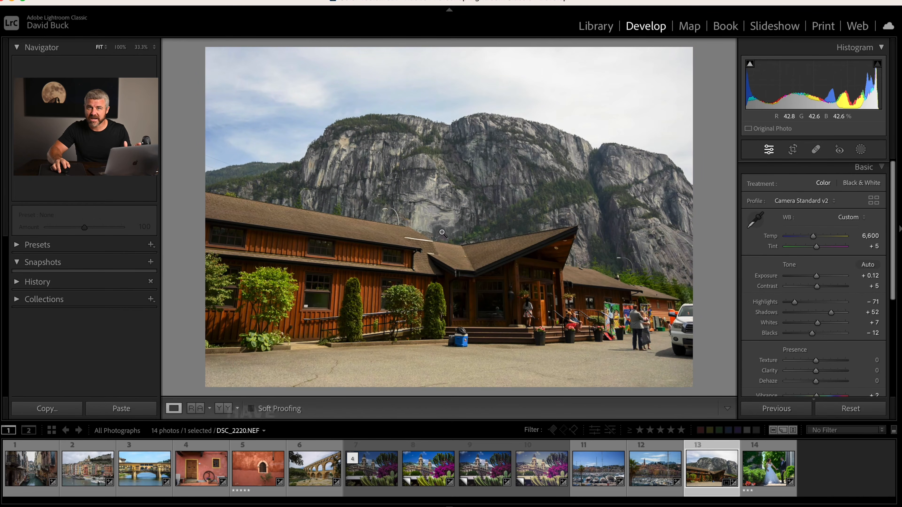
left_click(759, 222)
left_click(571, 149)
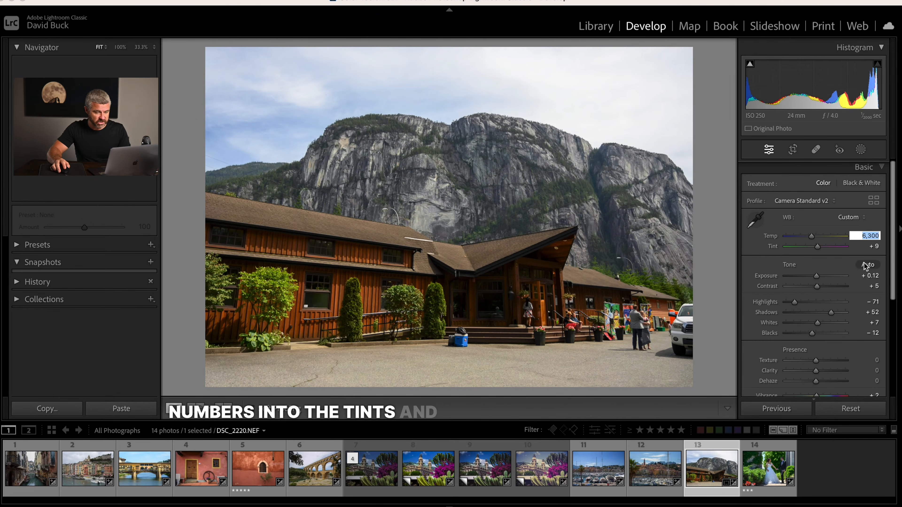
Step: Try a color temperature of 5,500 on the lodge photo and undo it
type("5500")
key("Return")
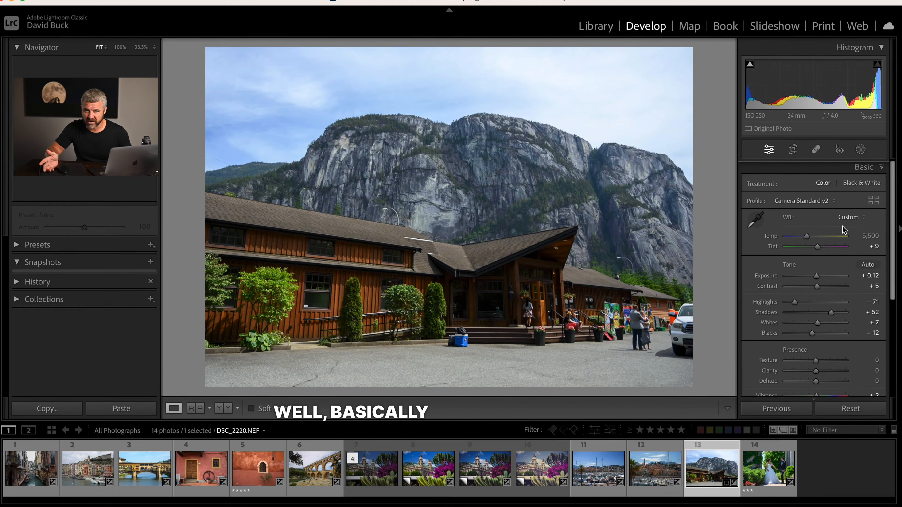
key("super+z")
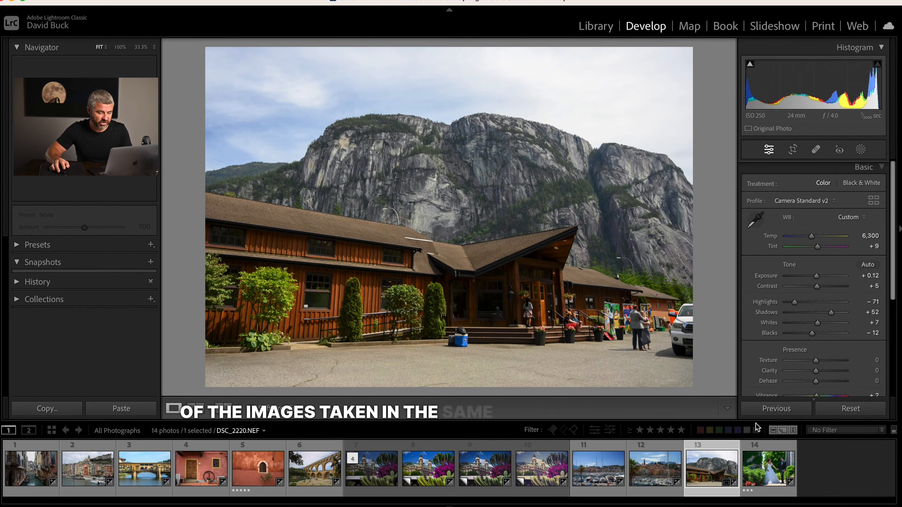
Step: Add the wedding photo to the lodge photo selection, clear every option in the synchronization settings, and cancel the dialog
left_click(758, 463, "super")
key("super+shift+s")
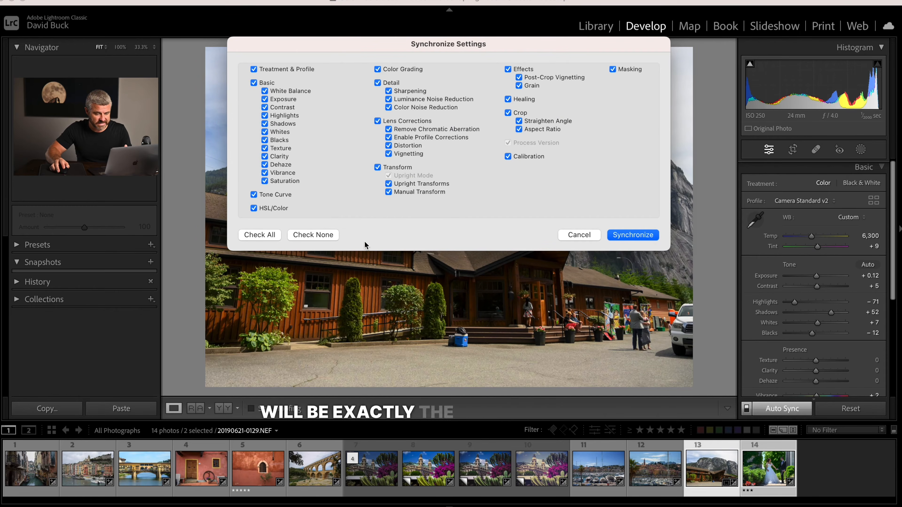
left_click(312, 235)
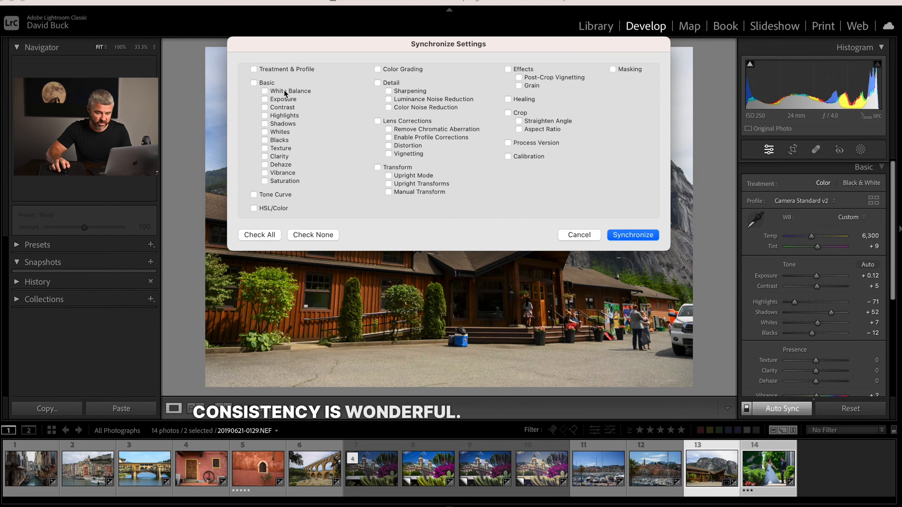
left_click(576, 237)
Step: Set the white balance of both selected photos to As Shot and compare the wedding photo with the lodge photo
left_click(845, 217)
left_click(846, 121)
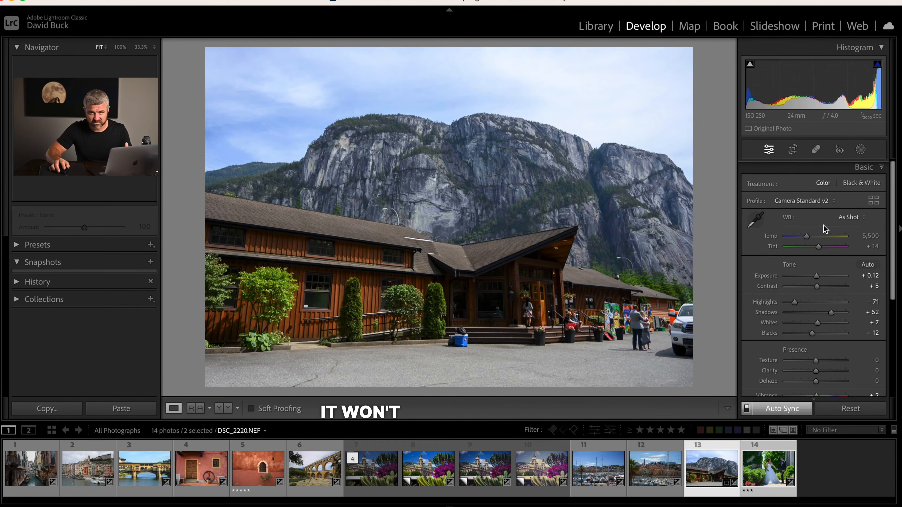
left_click(773, 472)
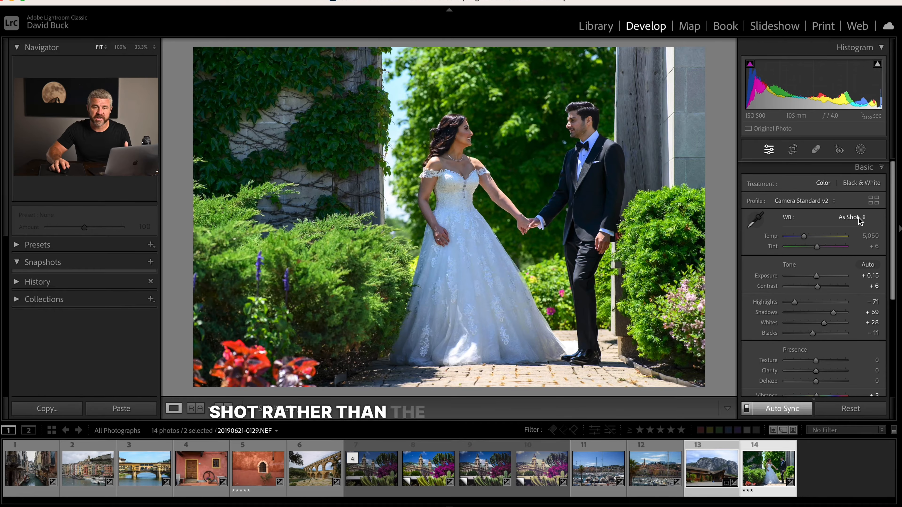
left_click(726, 472)
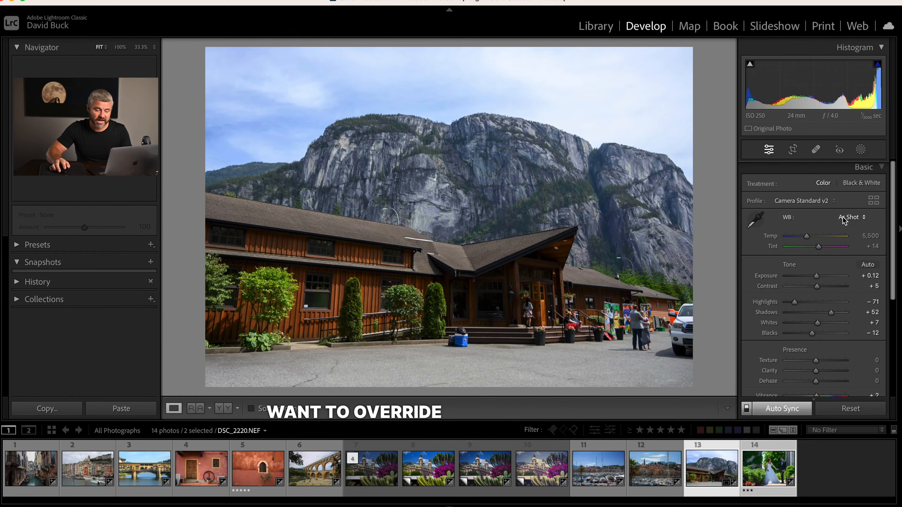
Step: Set the lodge photo's color temperature to 5,550, synchronize only White Balance to the wedding photo, and check both photos
left_click(869, 237)
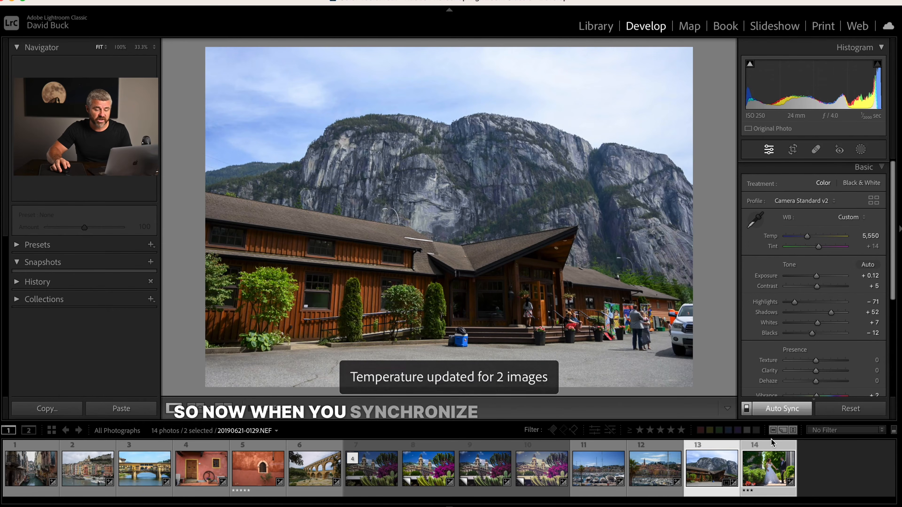
key("super+shift+s")
left_click(312, 235)
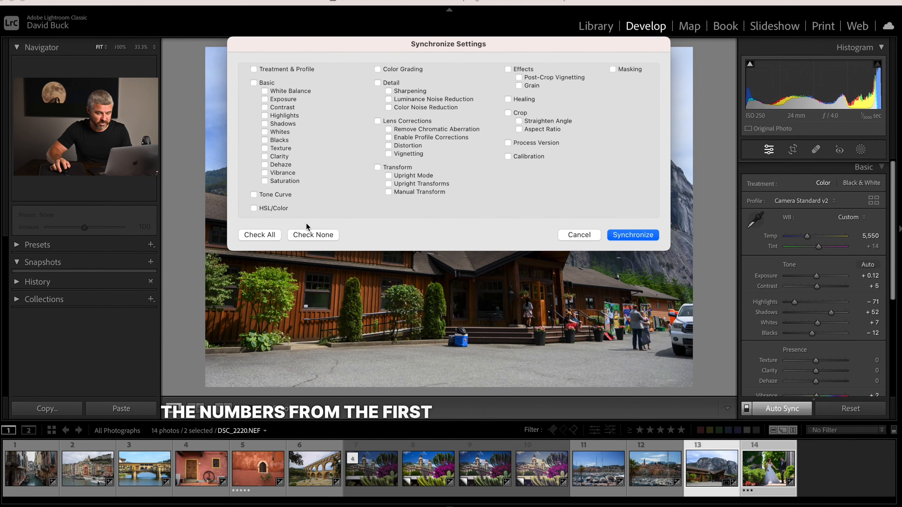
left_click(272, 91)
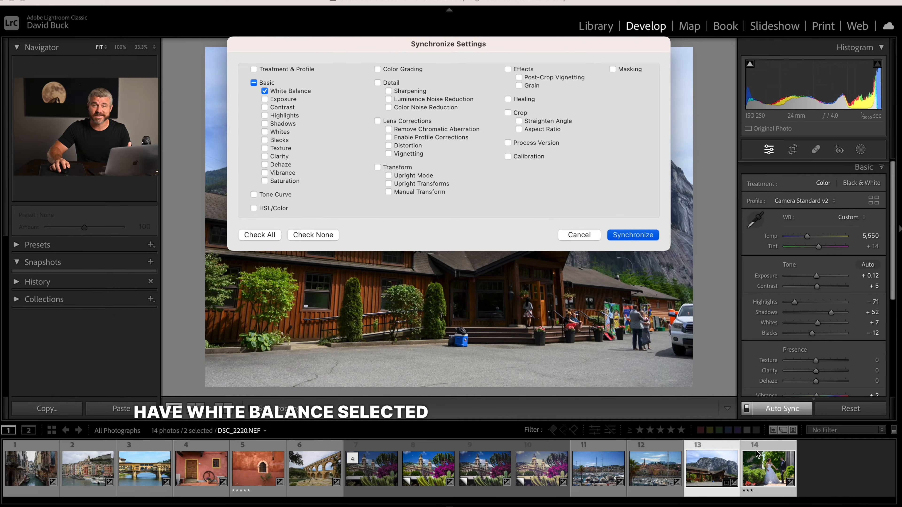
key("Return")
left_click(775, 479)
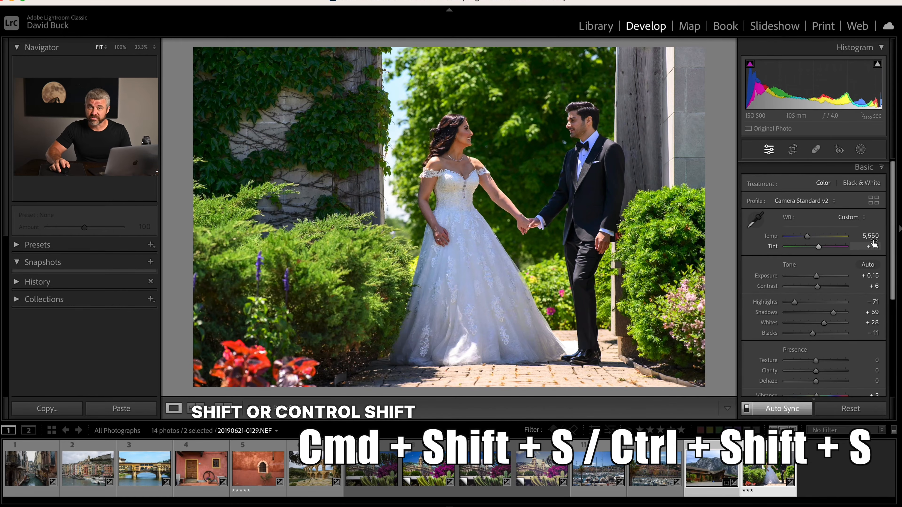
left_click(701, 478)
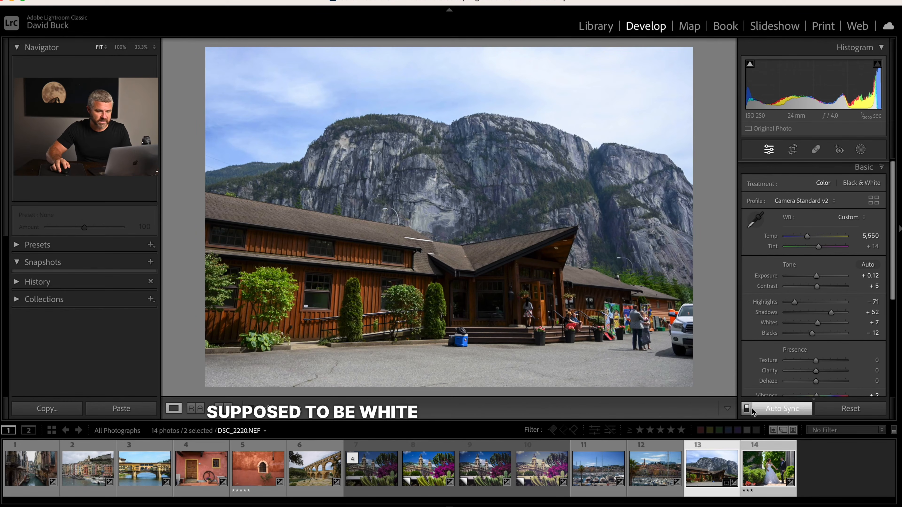
Step: Return the wedding photo's white balance to As Shot, warm its color temperature to 6,390, and reduce the warmth slightly
left_click(749, 476)
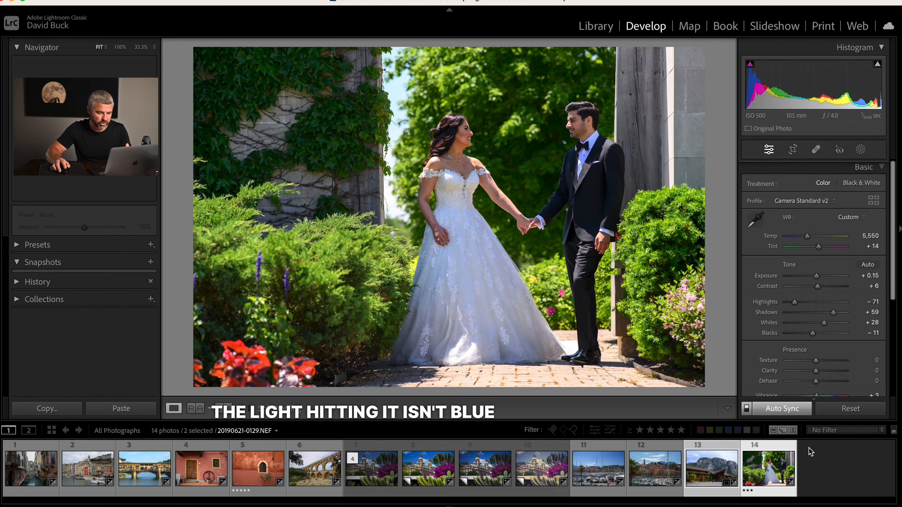
left_click(863, 217)
left_click(845, 120)
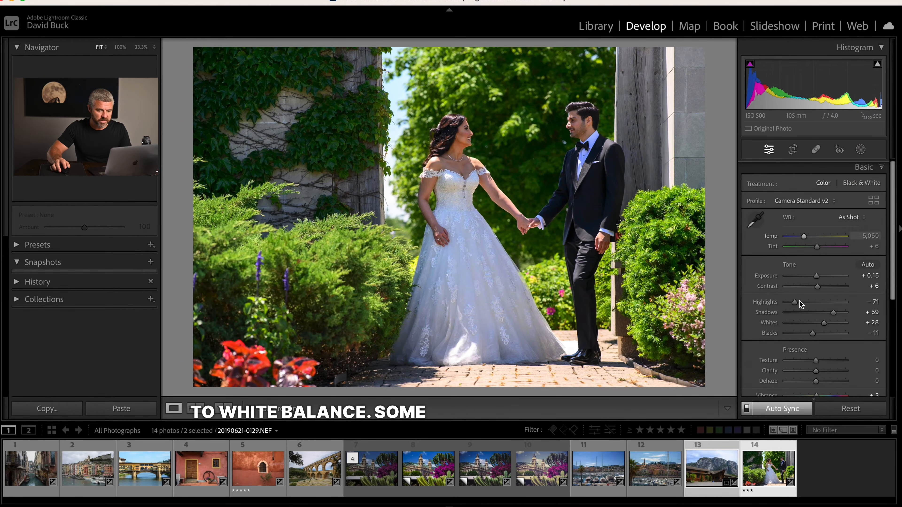
left_click(814, 236)
mouse_move(813, 235)
left_mouse_down()
mouse_move(801, 235)
mouse_move(812, 235)
left_mouse_up()
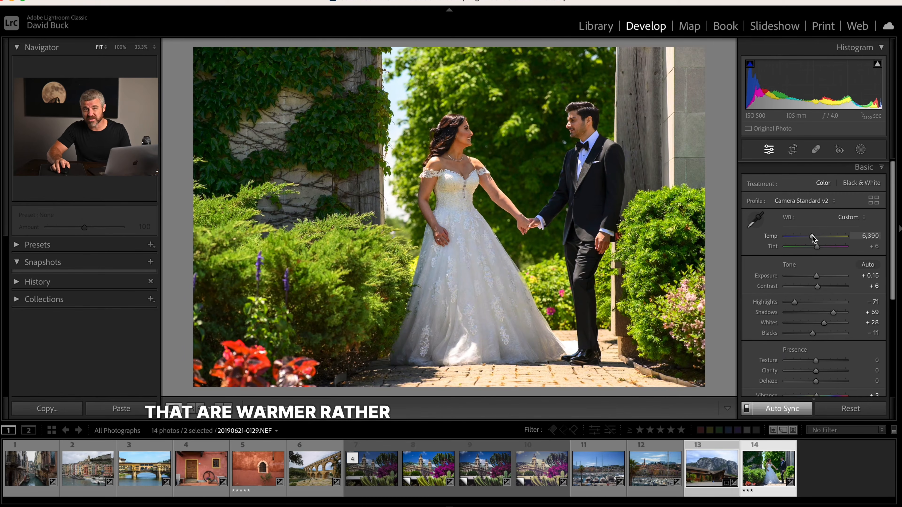
left_click_drag(812, 236, 807, 236)
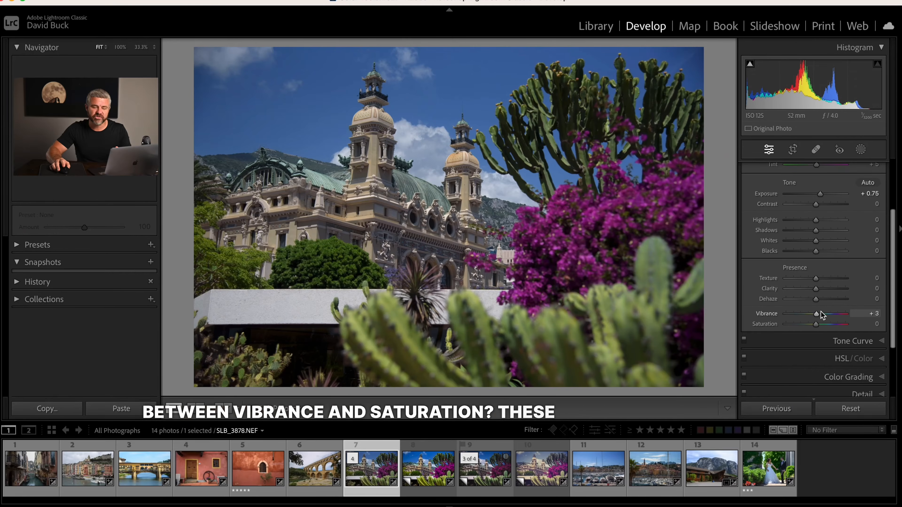
Step: Try saturation +100, followed by vibrance +100, on the domed building photo, ending at vibrance +5 and saturation +3
left_click_drag(815, 324, 861, 323)
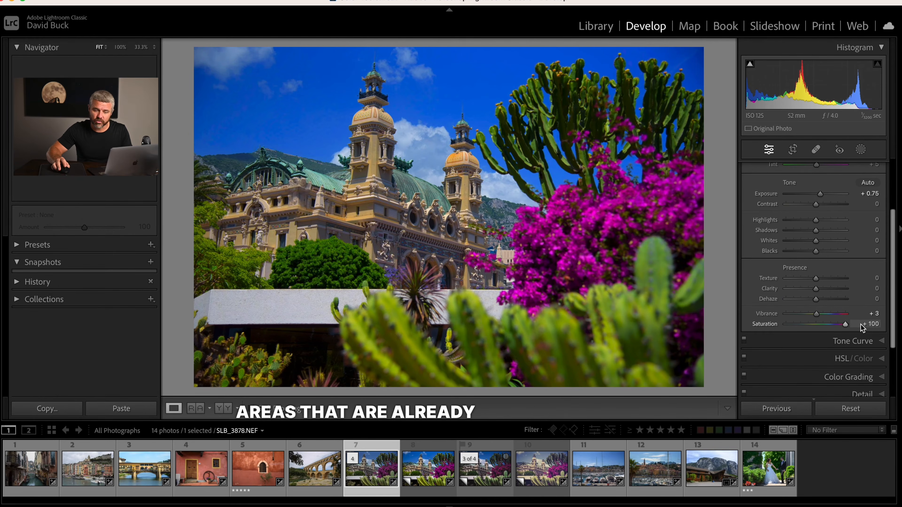
mouse_move(860, 324)
left_mouse_down()
mouse_move(815, 325)
mouse_move(821, 316)
mouse_move(850, 316)
left_mouse_up()
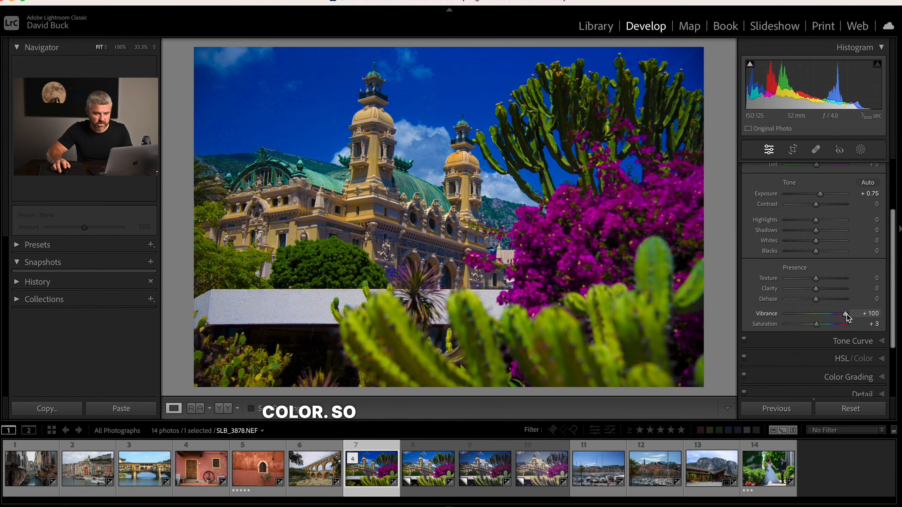
left_click_drag(846, 313, 823, 313)
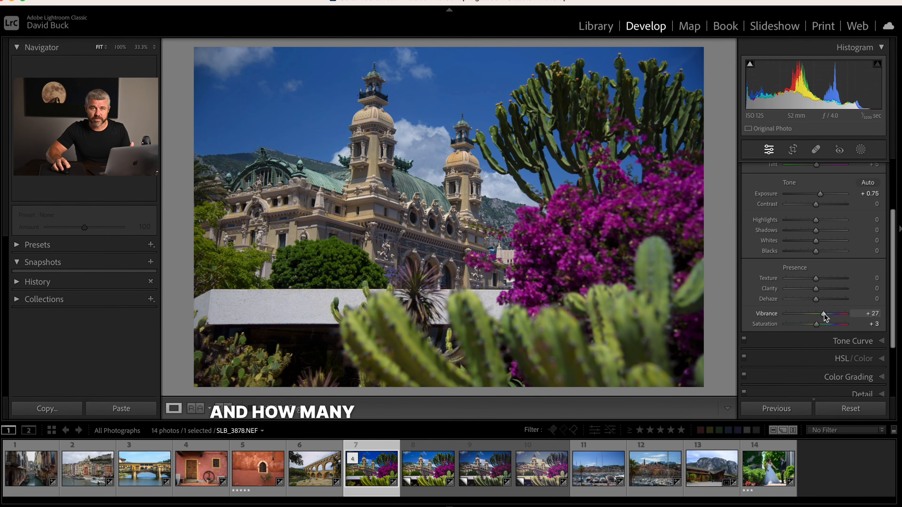
left_click_drag(823, 314, 817, 313)
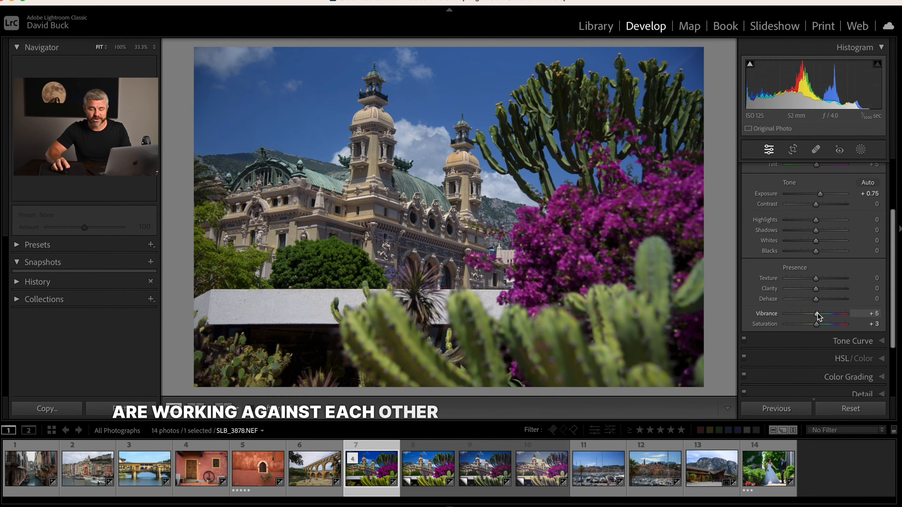
Step: Try saturation +100, followed by vibrance +100 with saturation +2, and inspect the building facade at 100%
left_click_drag(816, 324, 851, 323)
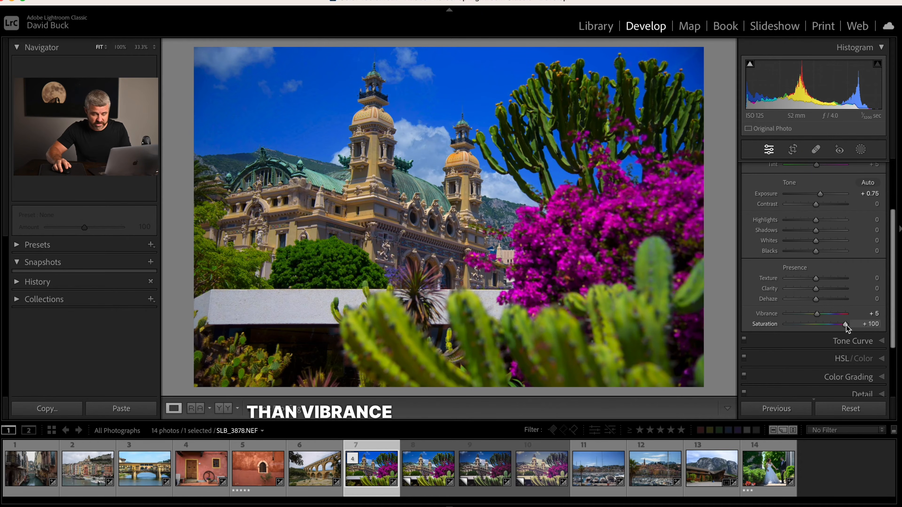
mouse_move(842, 323)
left_mouse_down()
mouse_move(817, 324)
mouse_move(817, 314)
mouse_move(854, 317)
left_mouse_up()
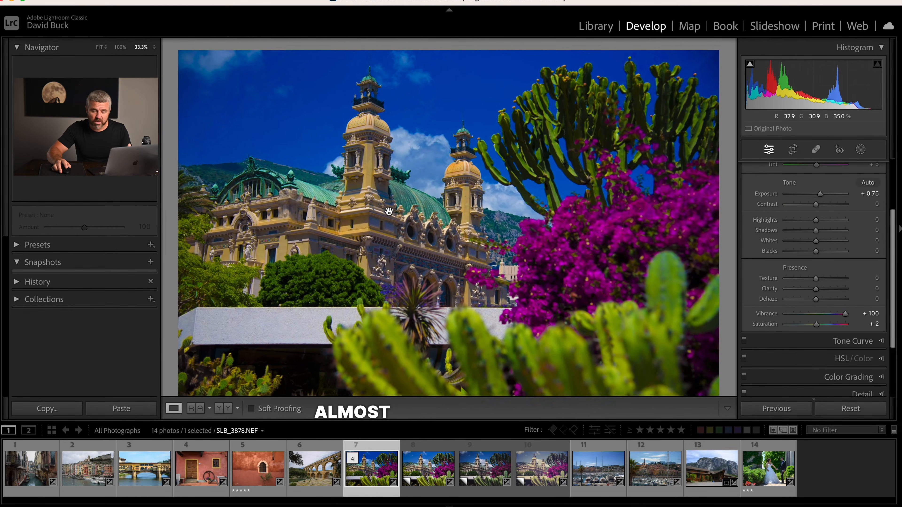
left_click(368, 210)
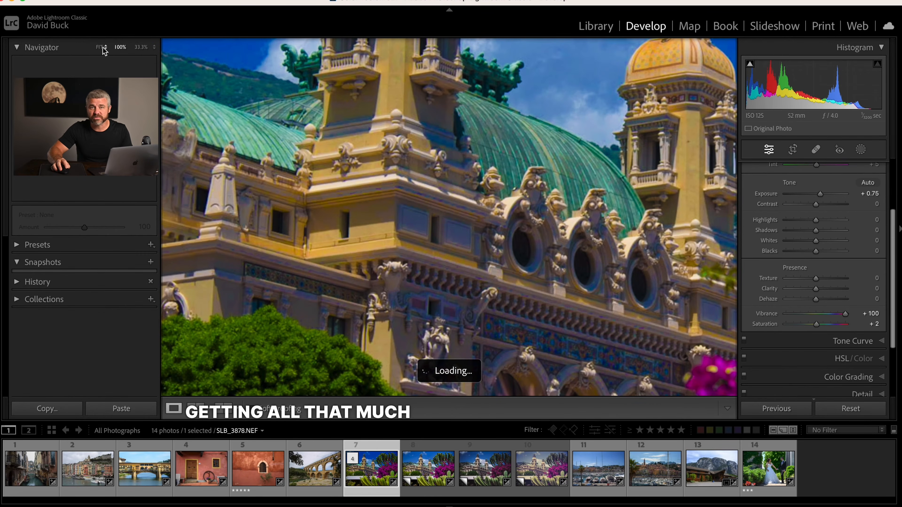
left_click(250, 138)
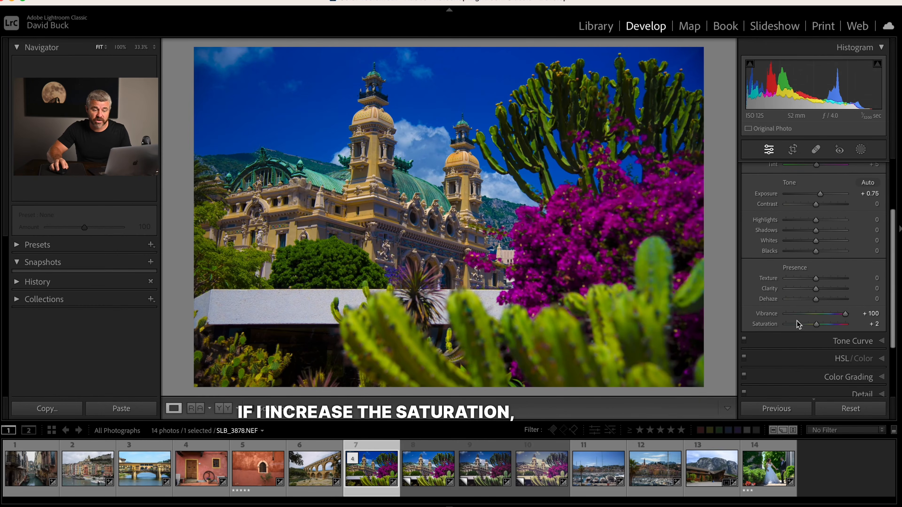
Step: Compare saturation +100 with vibrance at +2, -100 and +100, followed by saturation -100 with vibrance +100
left_click(816, 314)
left_click(846, 324)
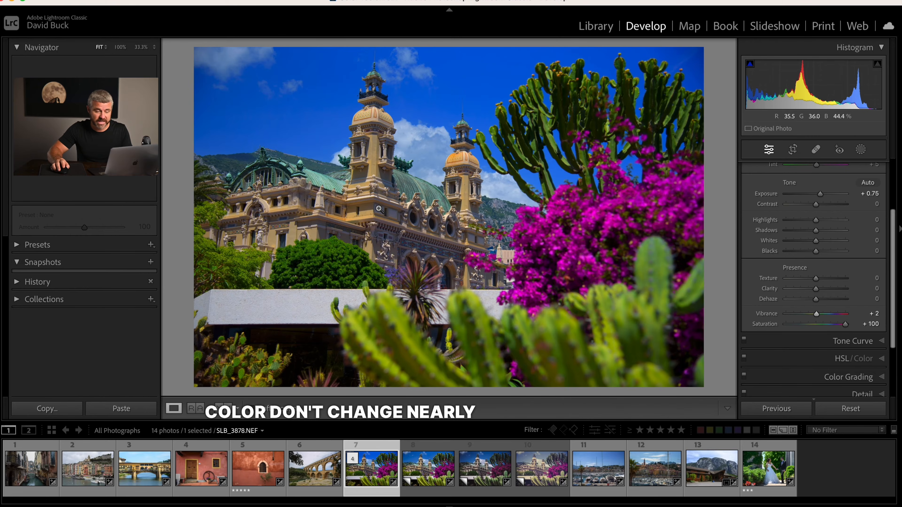
left_click_drag(816, 313, 786, 314)
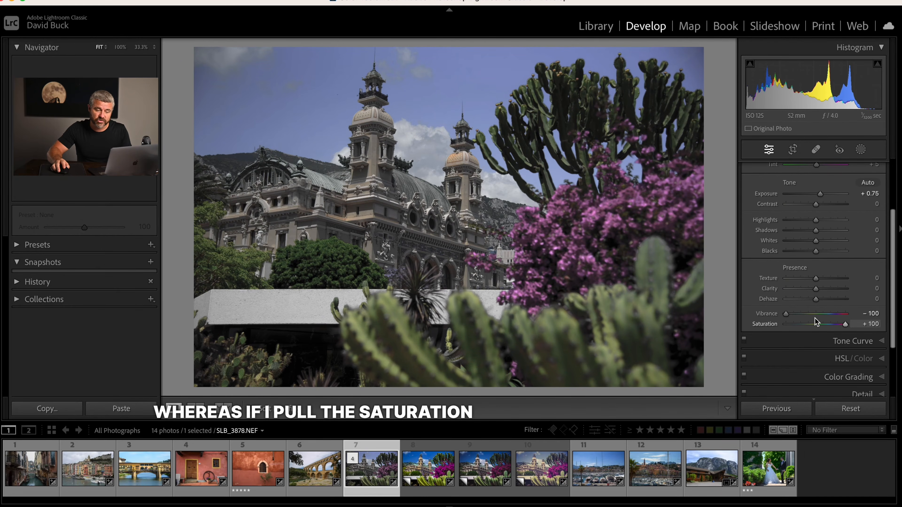
left_click(847, 314)
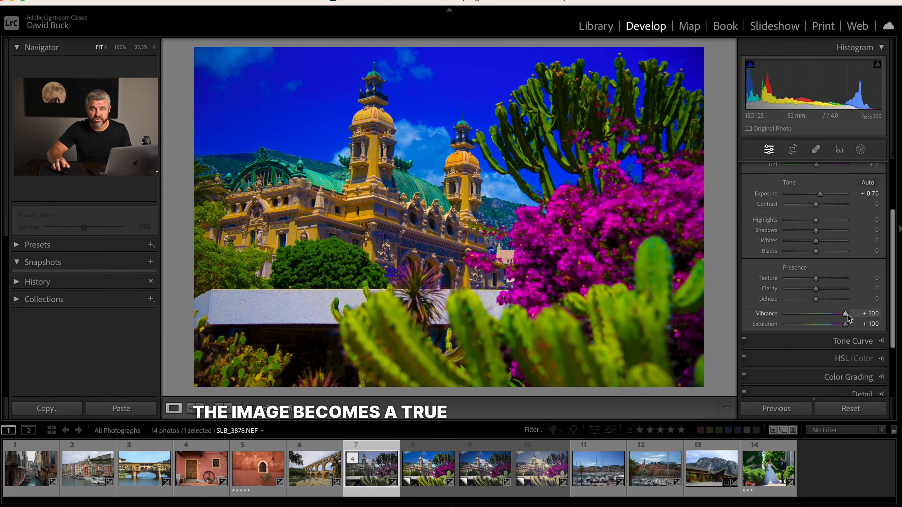
left_click(785, 324)
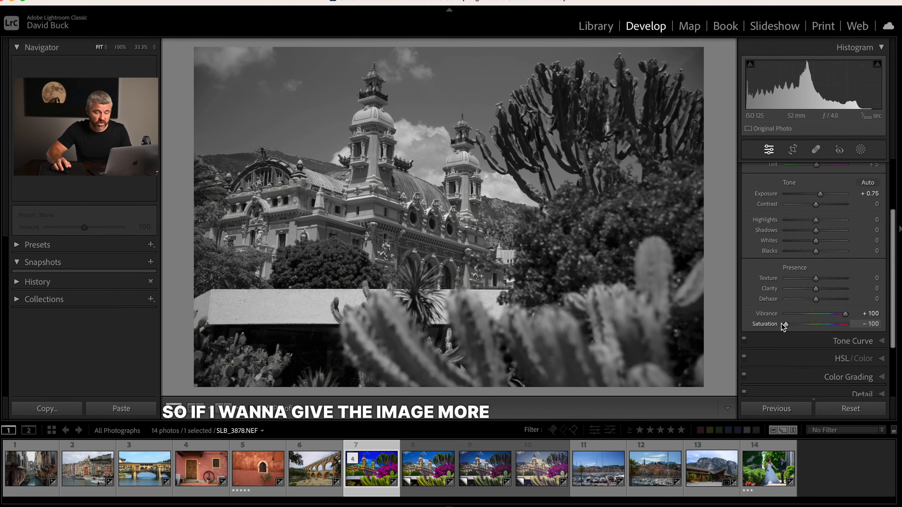
Step: Rebalance the domed building photo's color, trying saturation +68 before settling on saturation +100 and vibrance -19
left_click(816, 314)
left_click(816, 324)
left_click(835, 325)
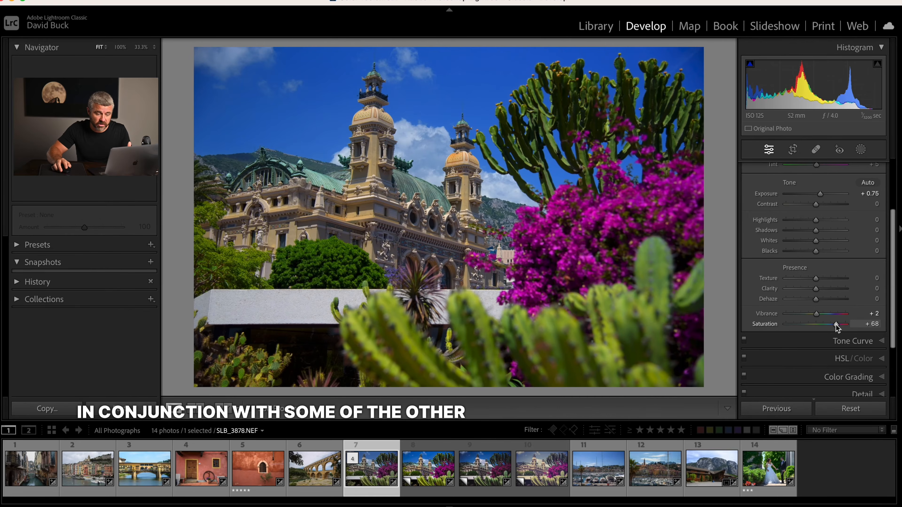
left_click_drag(836, 324, 810, 313)
left_click(807, 314)
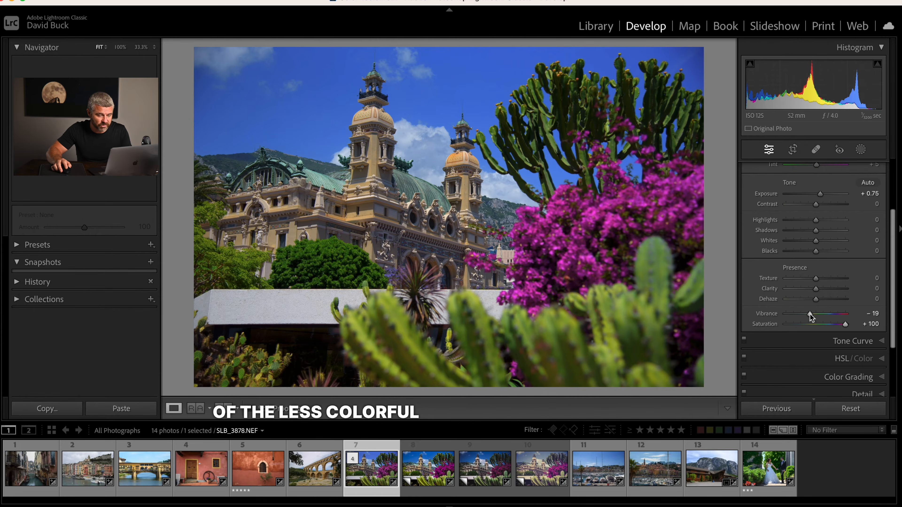
Step: Color grade the shadows to hue 64 with saturation 27 and the highlights to hue 247 with saturation 24
left_click_drag(778, 332, 781, 326)
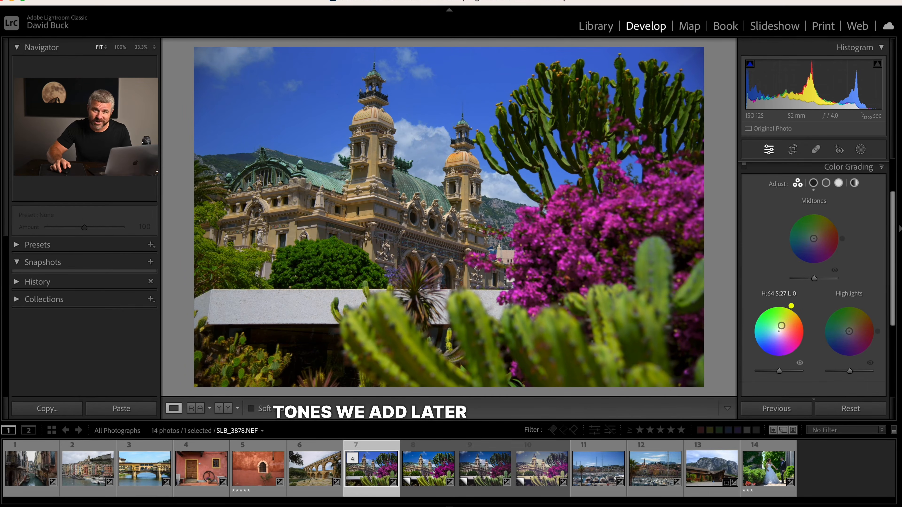
left_click_drag(849, 331, 847, 336)
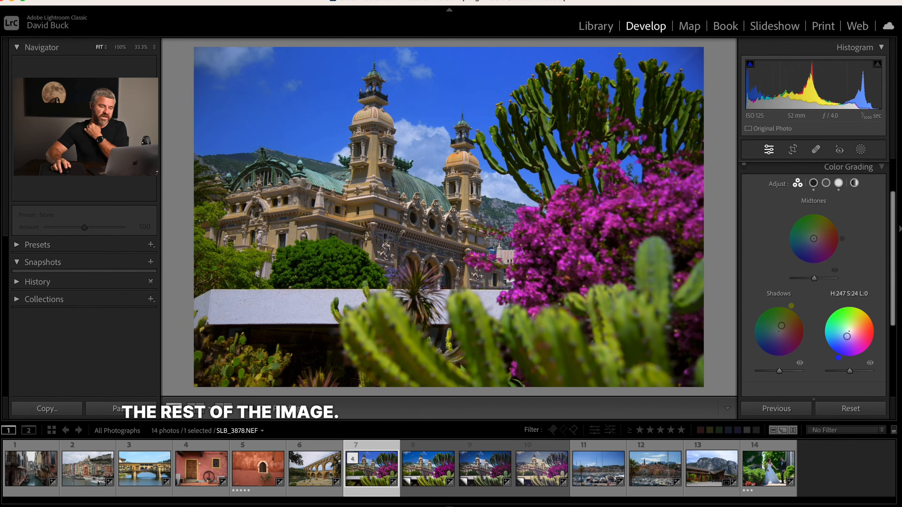
Step: Raise vibrance to +100 on the domed building photo and pull saturation down to its minimum
scroll(841, 284, "up", 10)
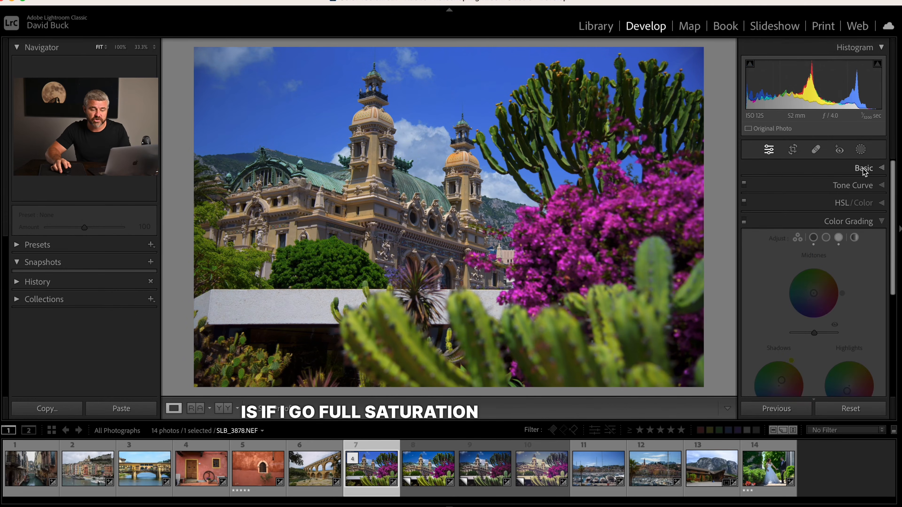
scroll(829, 320, "down", 3)
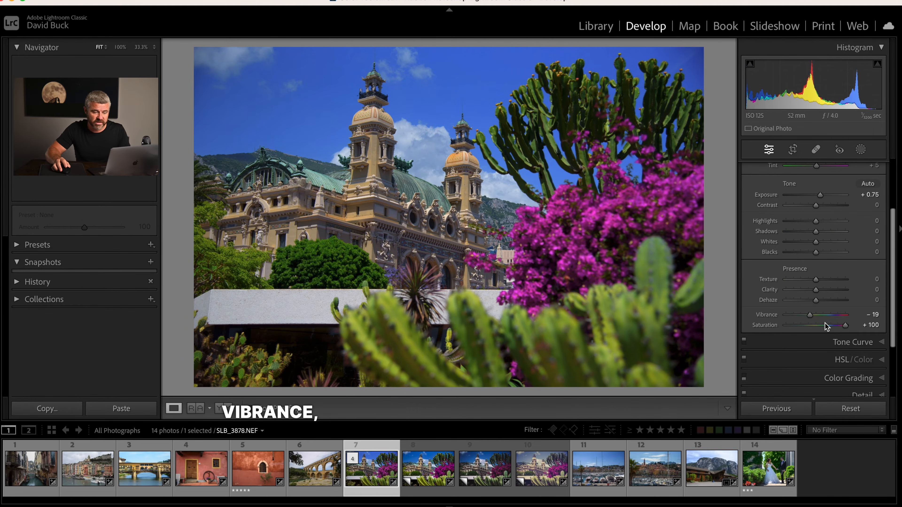
left_click(847, 315)
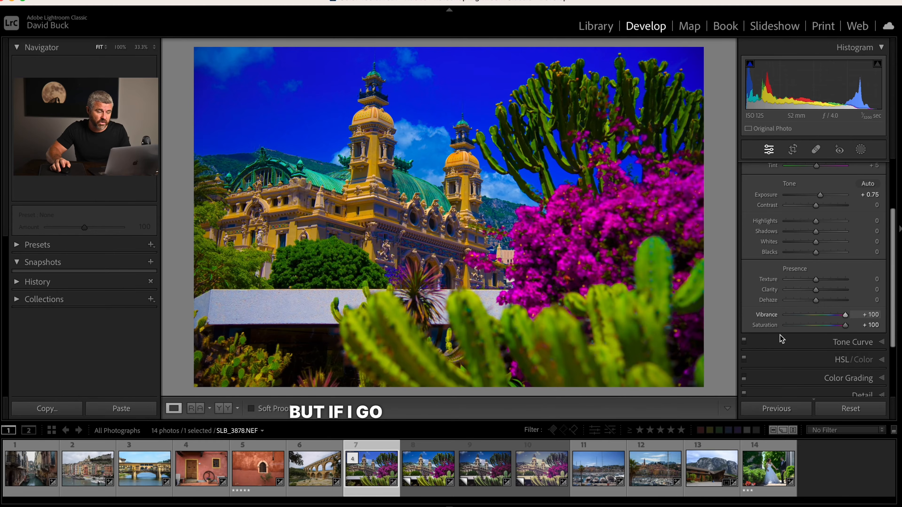
left_click(783, 326)
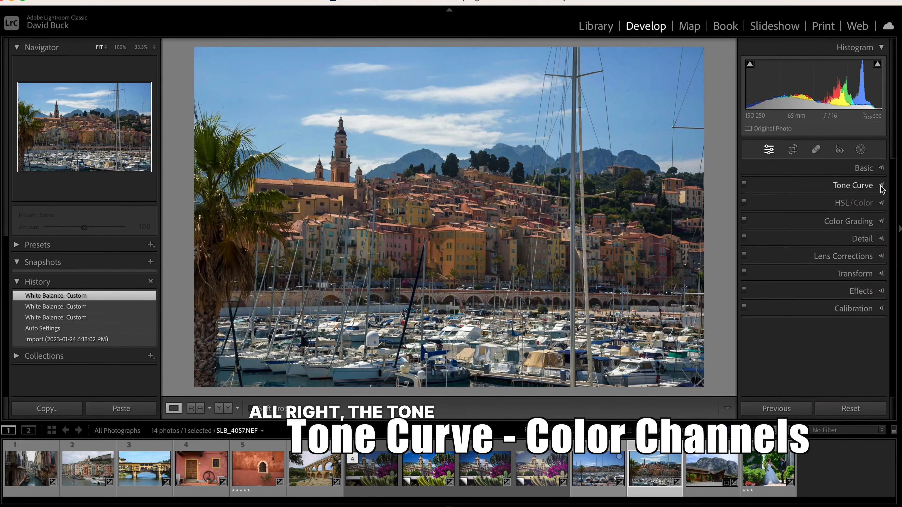
Step: Try bending the blue channel's tone curve up and down on the harbor photo, and undo it
left_click(882, 188)
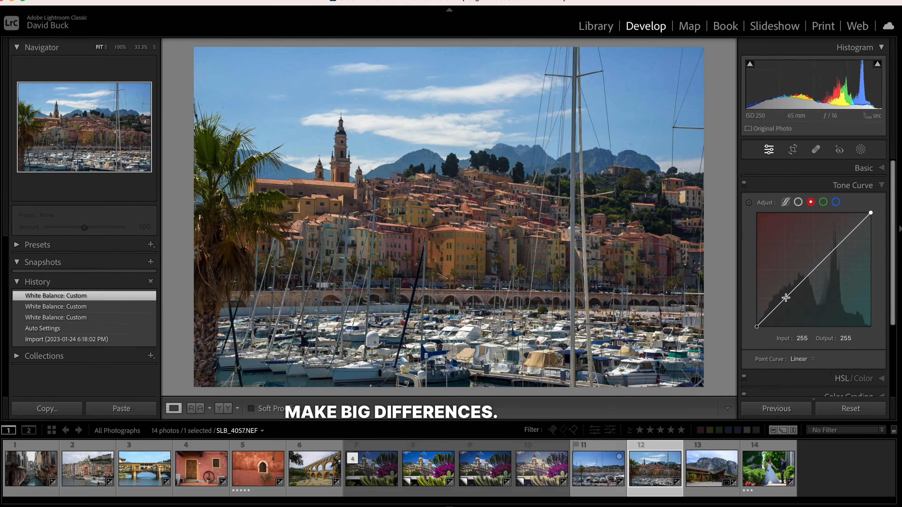
left_click(823, 202)
left_click(837, 203)
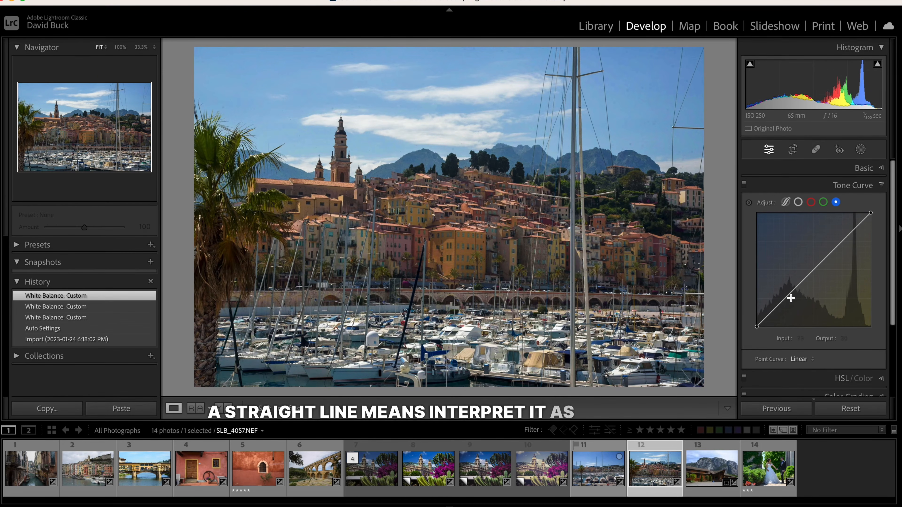
left_click_drag(782, 301, 782, 278)
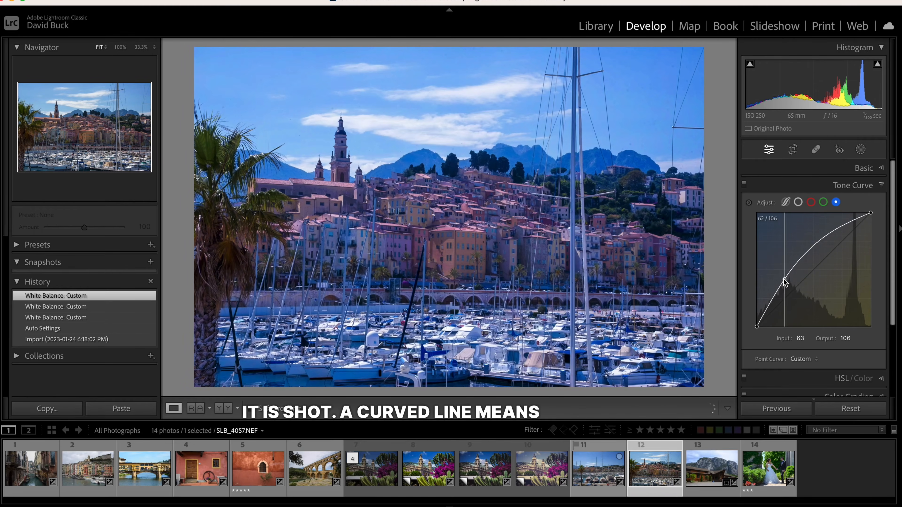
left_click_drag(819, 236, 798, 291)
key("super+z")
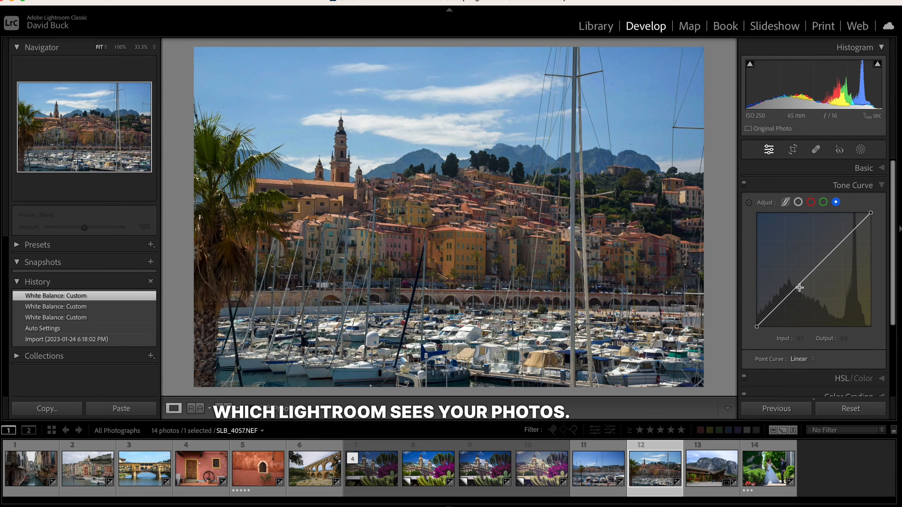
Step: Try bending the middle of the red channel's tone curve on the harbor photo, and undo it
left_click(812, 204)
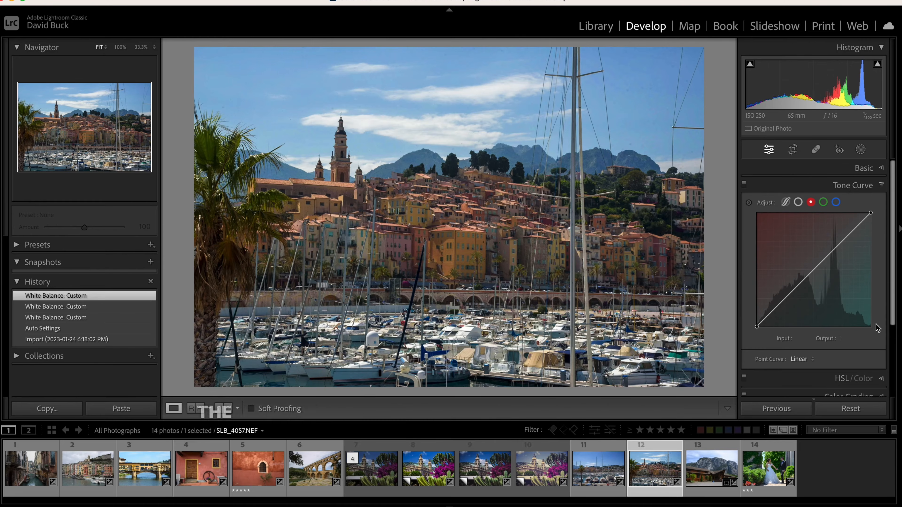
mouse_move(817, 263)
left_mouse_down()
mouse_move(752, 214)
mouse_move(845, 312)
mouse_move(802, 261)
mouse_move(809, 266)
left_mouse_up()
key("super+z")
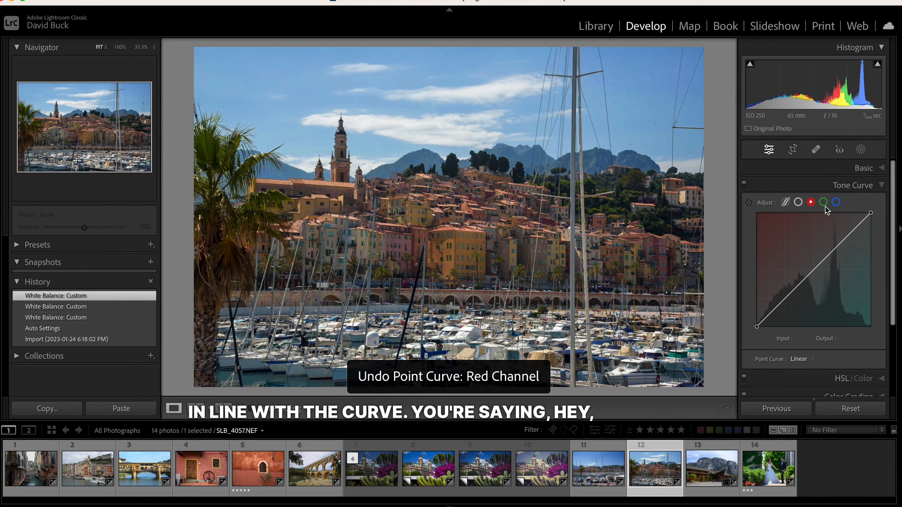
Step: Try moving the white and black endpoints of the blue channel's tone curve, and undo the change
left_click(835, 203)
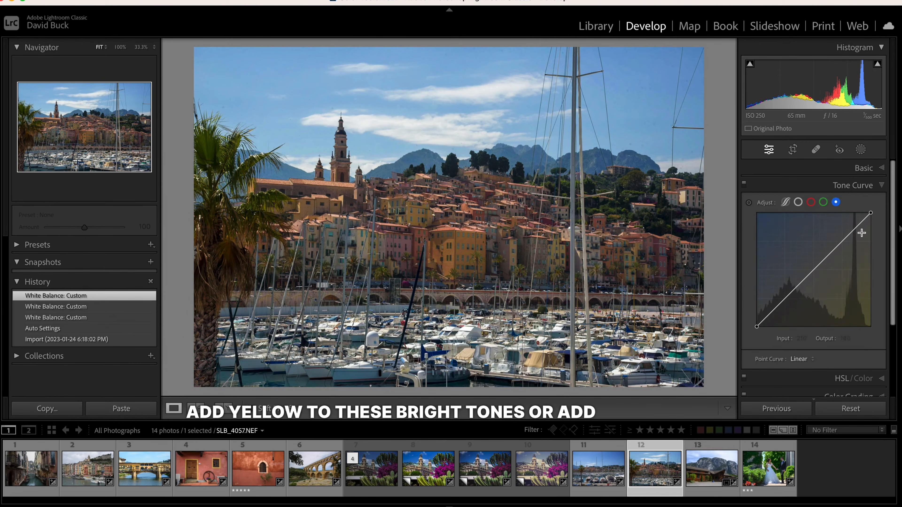
mouse_move(869, 216)
left_mouse_down()
mouse_move(869, 278)
mouse_move(870, 213)
left_mouse_up()
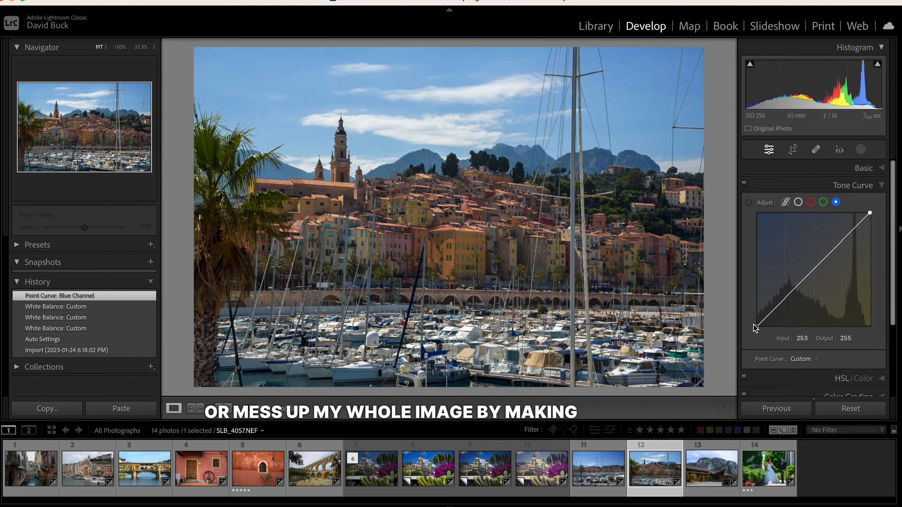
mouse_move(754, 326)
left_mouse_down()
mouse_move(754, 159)
mouse_move(757, 326)
left_mouse_up()
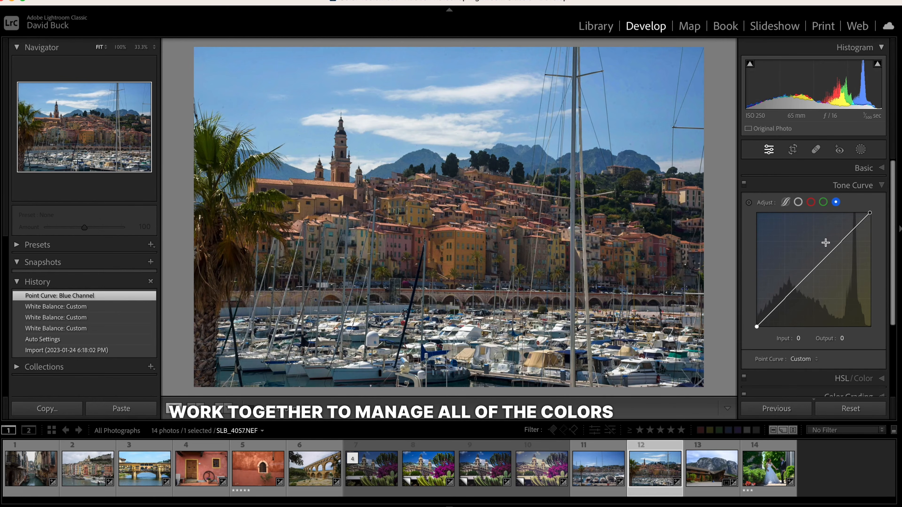
key("super+z")
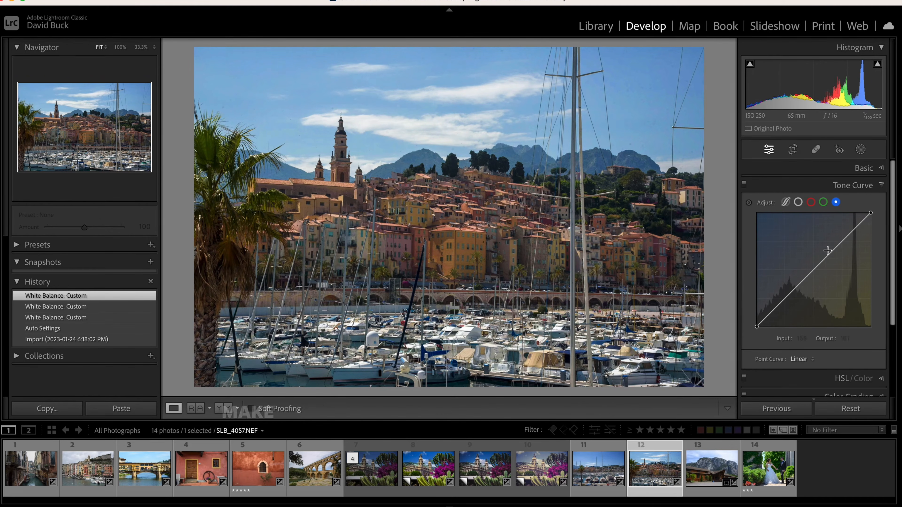
Step: Anchor the blue channel's curve near its midpoint and use targeted adjustment to lower blue in the buildings and raise it in the boats
mouse_move(756, 326)
left_mouse_down()
mouse_move(745, 205)
mouse_move(757, 245)
mouse_move(757, 326)
left_mouse_up()
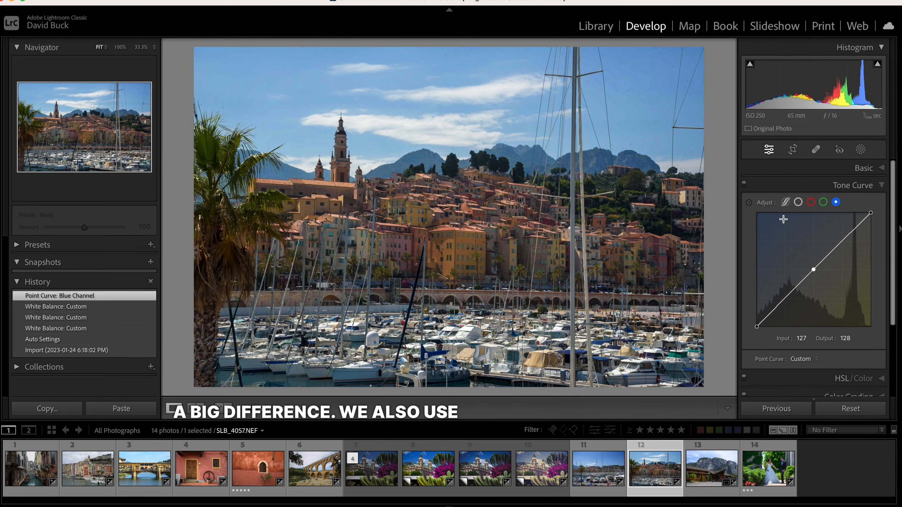
left_click(748, 202)
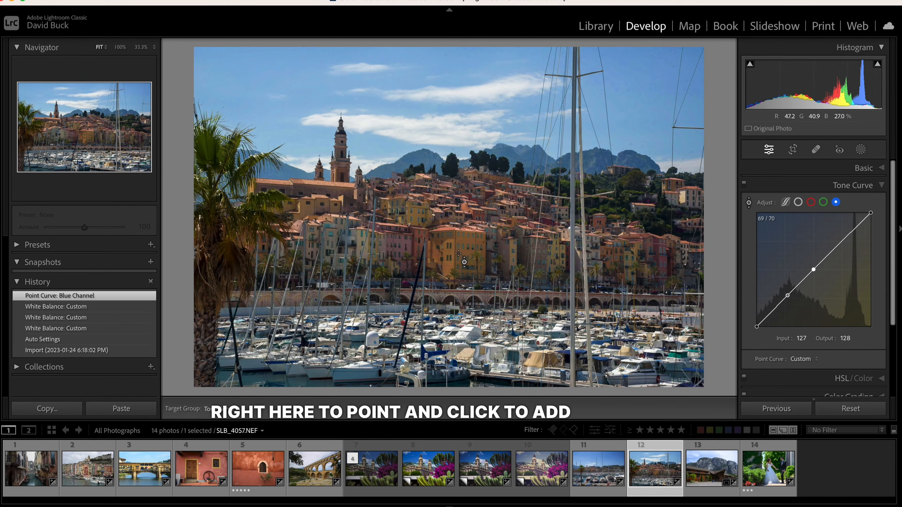
left_click_drag(452, 253, 452, 269)
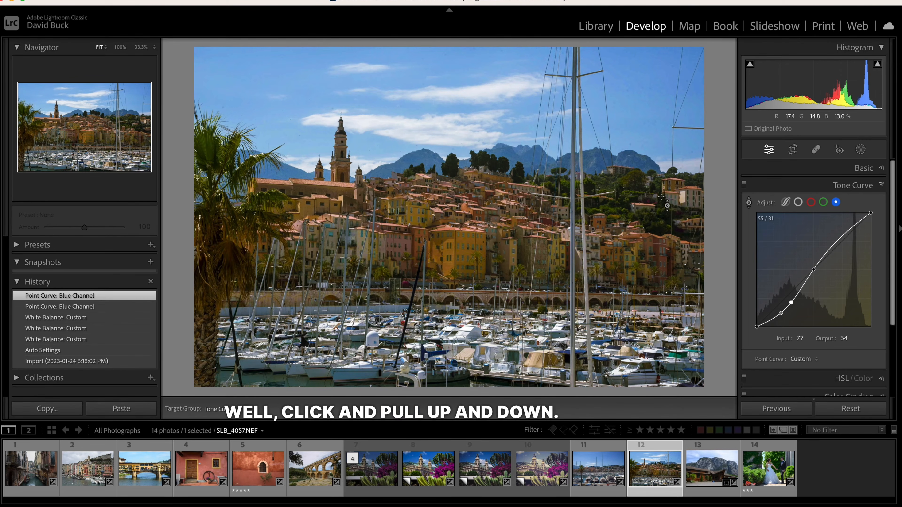
left_click_drag(477, 351, 477, 341)
Step: Lower the green channel's midtones with targeted adjustment to input 129, output 120, and try out the curve's endpoints
left_click(825, 202)
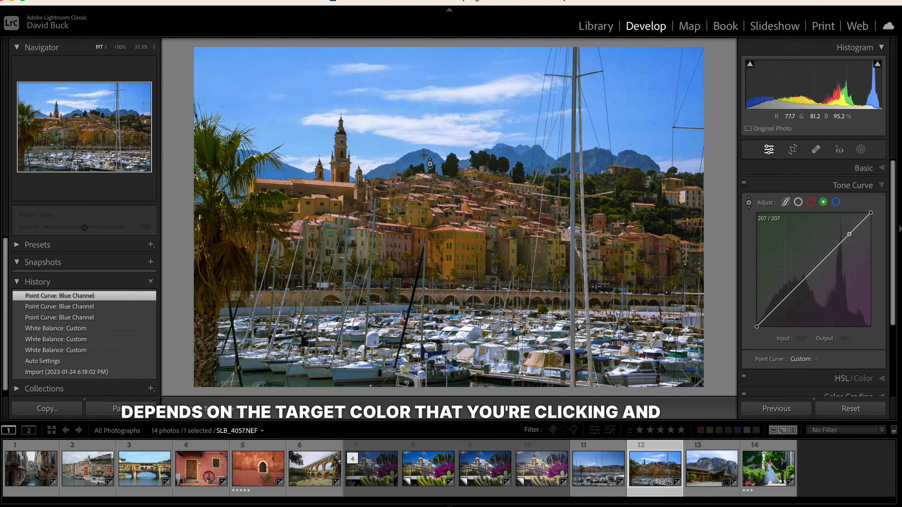
left_click_drag(477, 349, 478, 348)
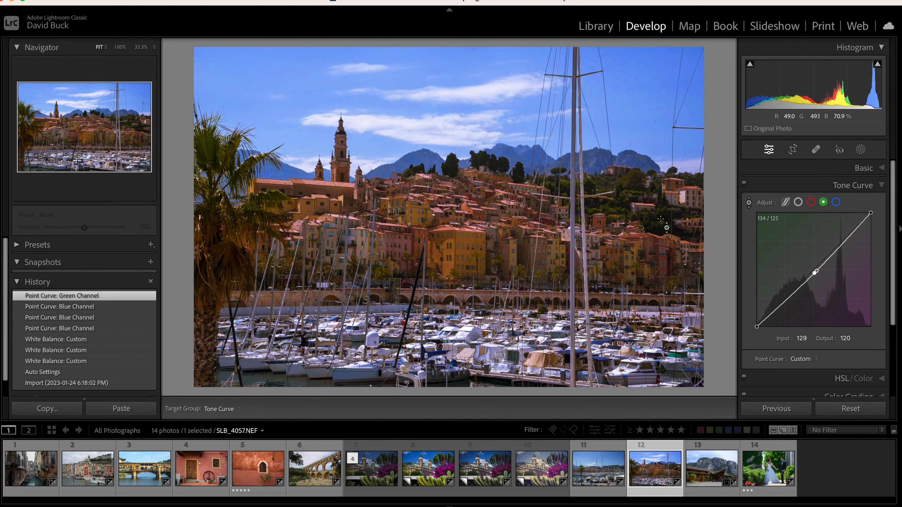
mouse_move(757, 326)
left_mouse_down()
mouse_move(750, 256)
mouse_move(744, 311)
mouse_move(756, 327)
left_mouse_up()
left_click_drag(870, 212, 888, 203)
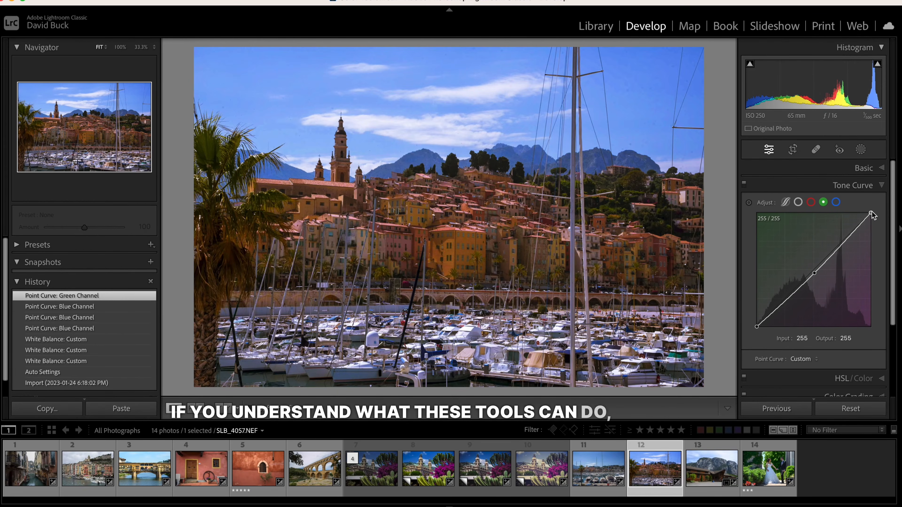
left_click(812, 273)
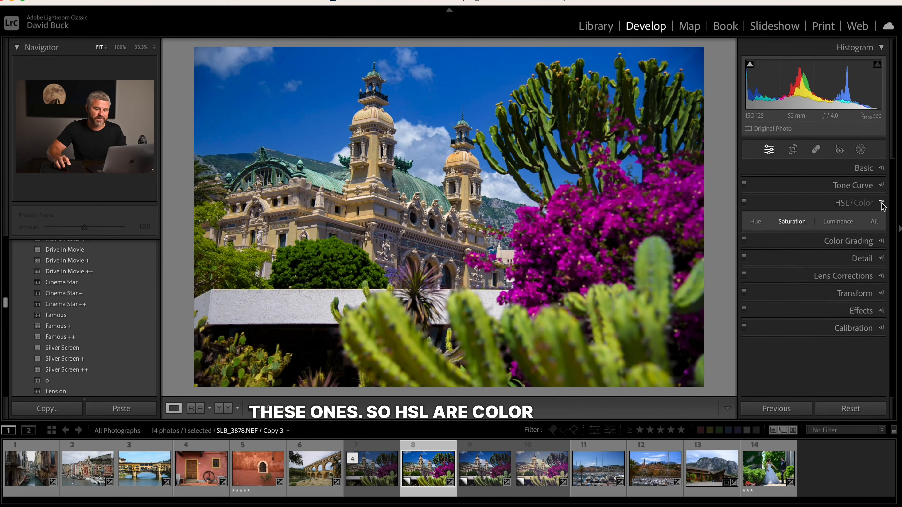
Step: Adjust the domed building photo's blues in HSL to saturation -11 and luminance -3, trying a blue hue shift in between
left_click(882, 203)
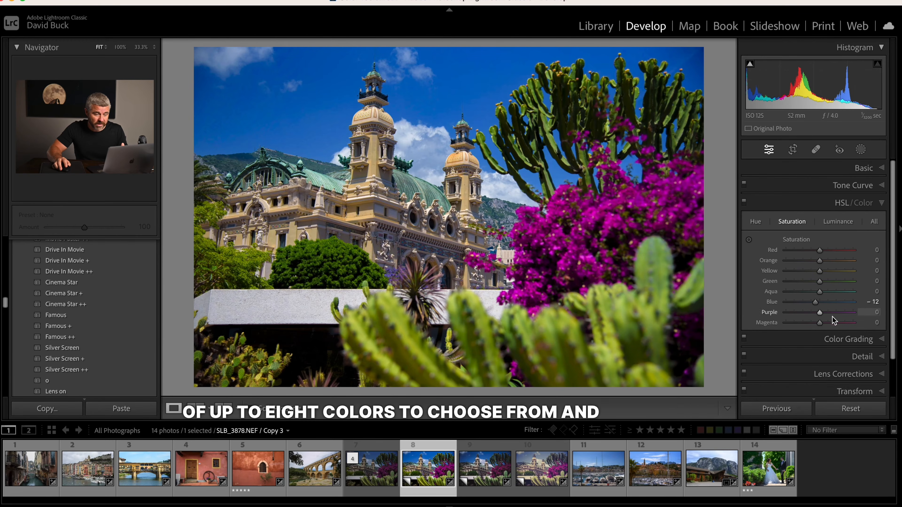
mouse_move(826, 301)
left_mouse_down()
mouse_move(807, 301)
mouse_move(826, 303)
mouse_move(816, 303)
left_mouse_up()
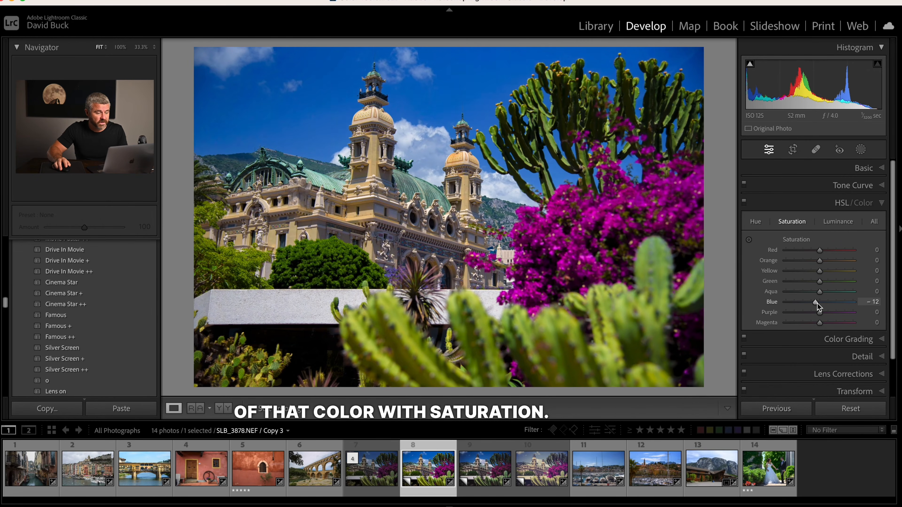
left_click(756, 227)
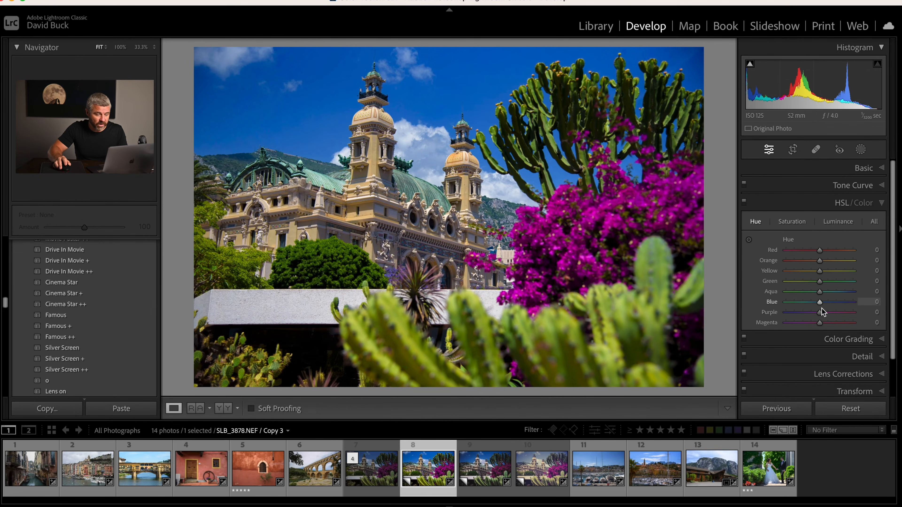
mouse_move(819, 302)
left_mouse_down()
mouse_move(863, 305)
mouse_move(773, 307)
mouse_move(819, 308)
left_mouse_up()
left_click(829, 224)
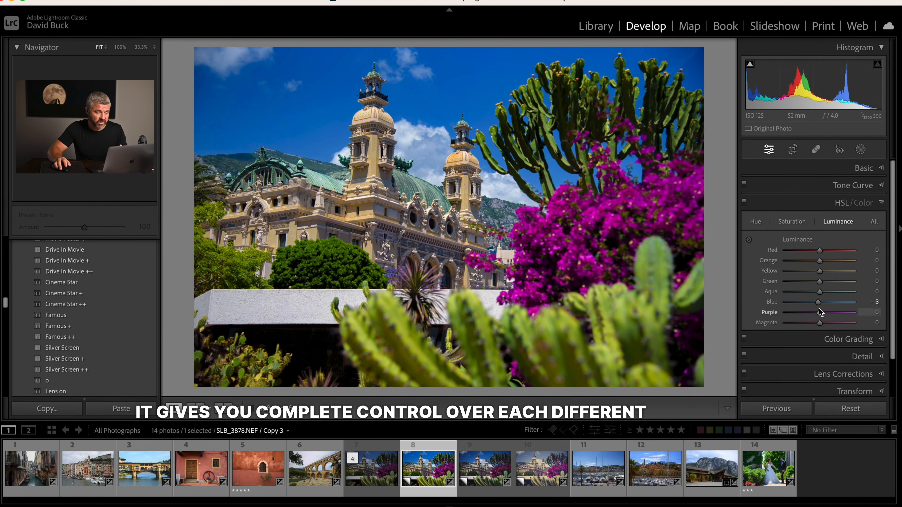
Step: Use targeted saturation adjustment on the sky to reach blue -56 and purple -6, and raise the saturation of the foreground cactus
left_click(791, 222)
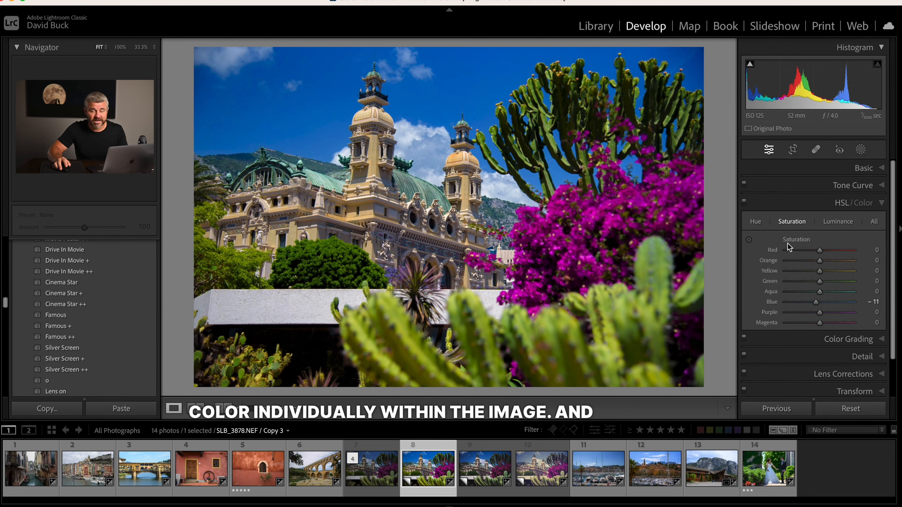
left_click(751, 243)
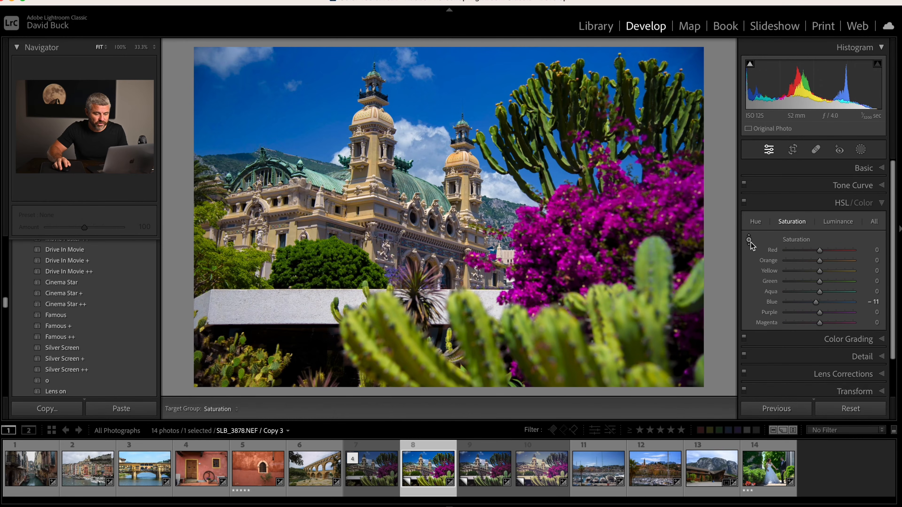
left_click_drag(480, 95, 480, 114)
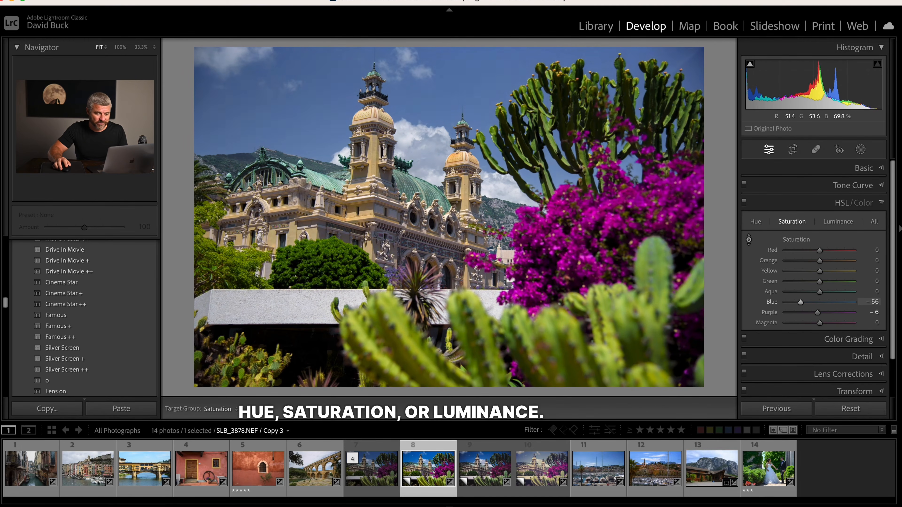
mouse_move(654, 263)
left_mouse_down()
mouse_move(654, 298)
mouse_move(654, 253)
left_mouse_up()
left_click(755, 221)
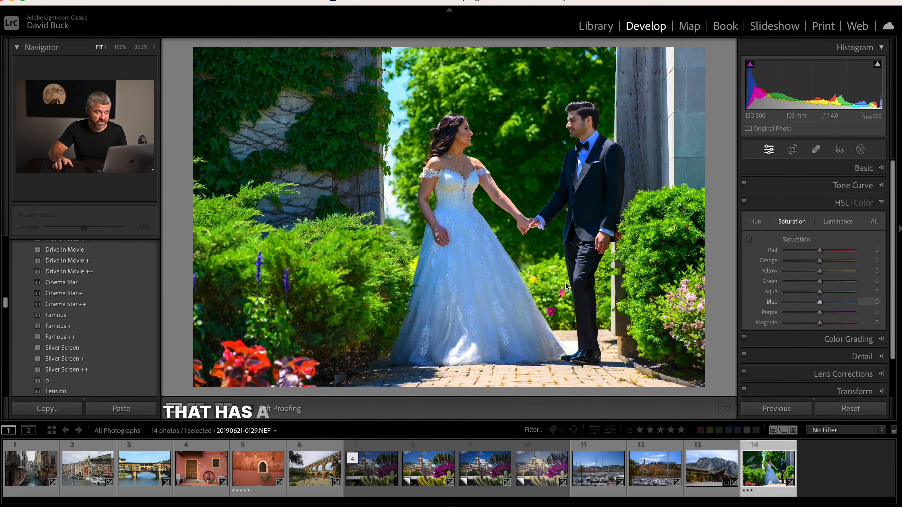
Step: Remove the blue cast from the wedding dress with targeted saturation adjustment, reaching blue -46 and aqua -1
left_click(748, 240)
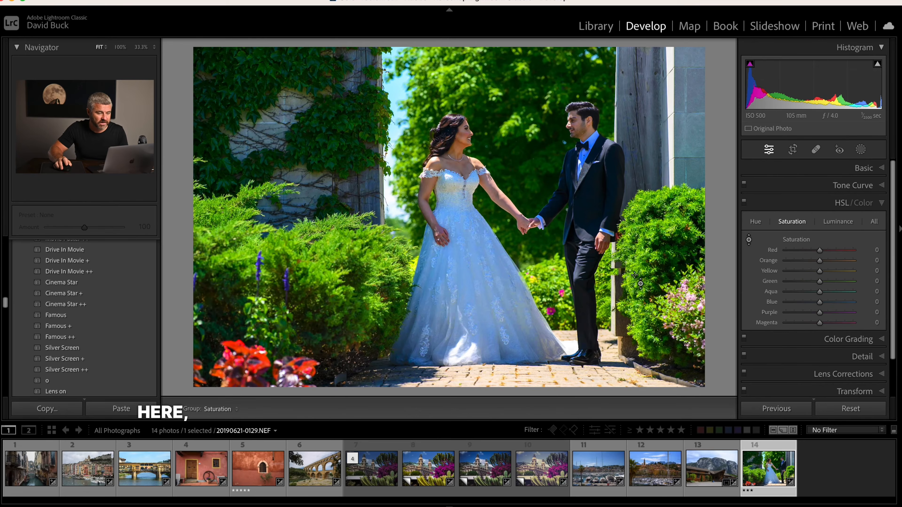
left_click_drag(436, 274, 436, 307)
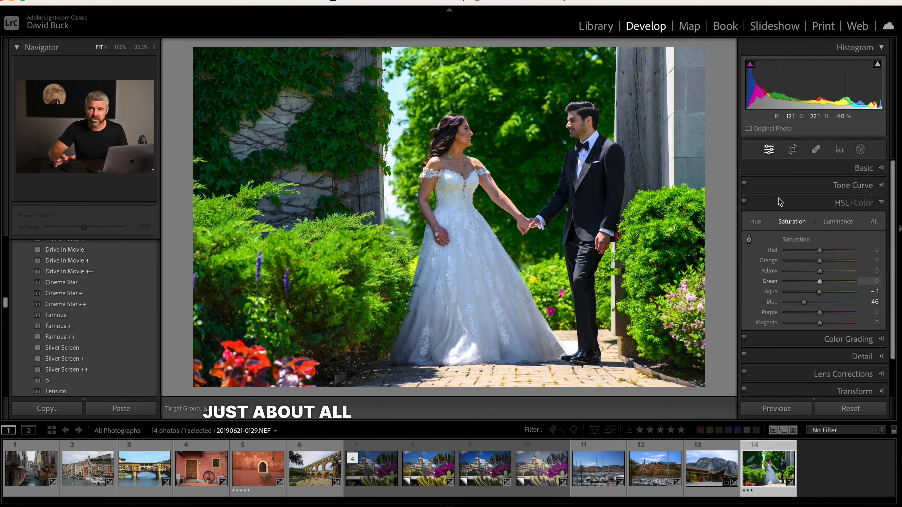
Step: Refine the couple's skin tones by setting the orange hue to -2 and raising the orange luminance
left_click(756, 221)
mouse_move(825, 261)
left_mouse_down()
mouse_move(860, 261)
mouse_move(789, 261)
mouse_move(819, 262)
left_mouse_up()
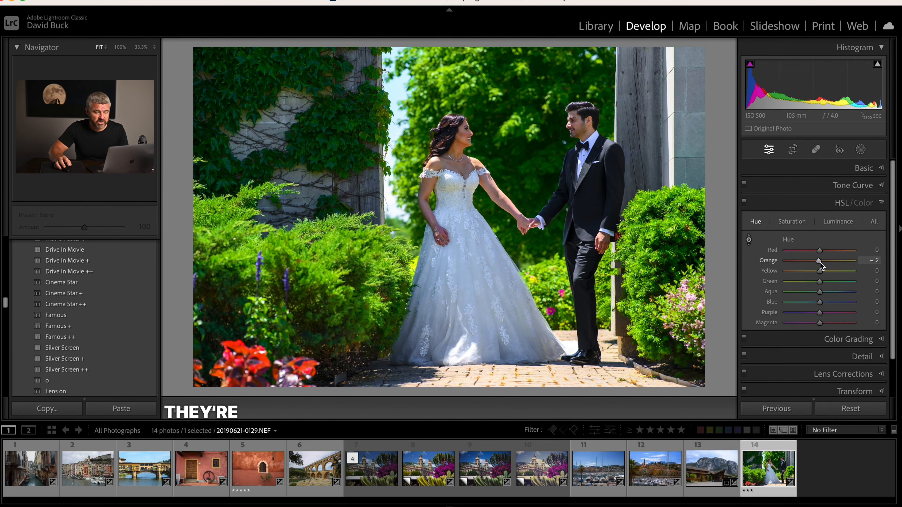
left_click(829, 222)
mouse_move(820, 262)
left_mouse_down()
mouse_move(846, 261)
mouse_move(829, 262)
left_mouse_up()
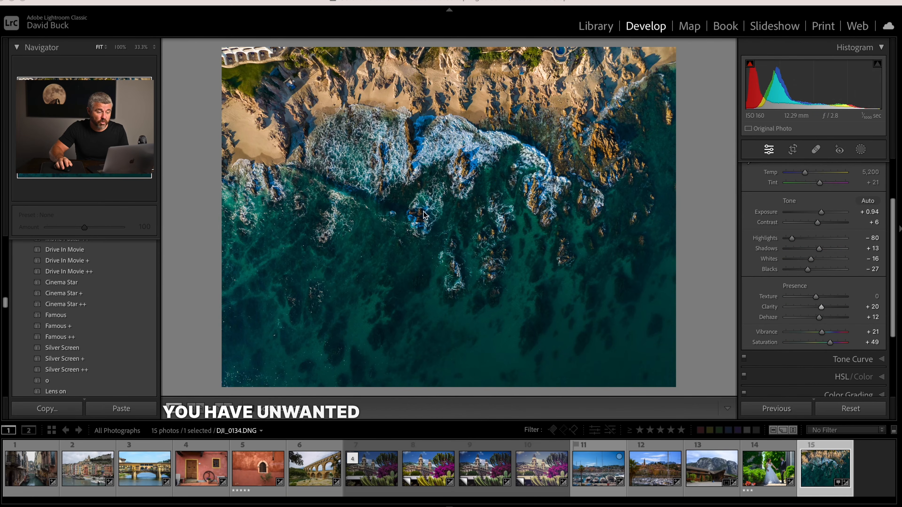
Step: Remove the blue fringing around the rocks and surf in the aerial coastline photo by lowering blue saturation to about -62
key("z")
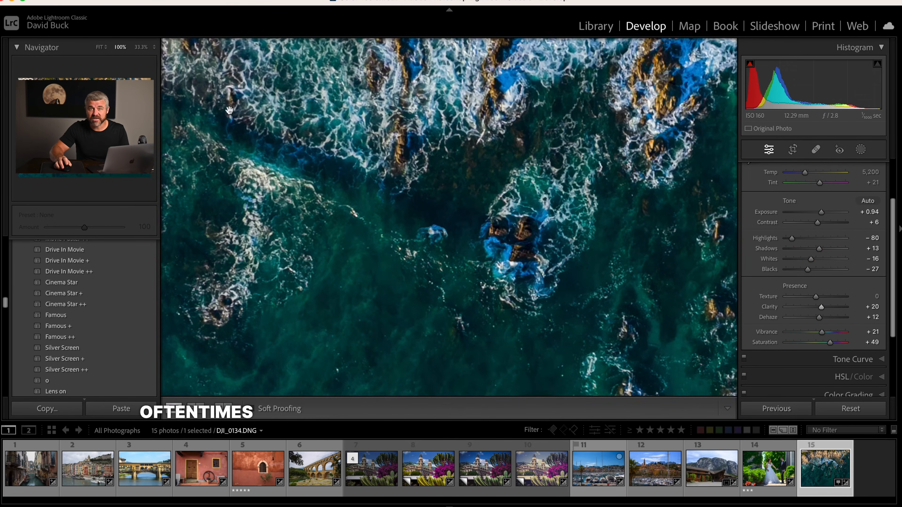
left_click_drag(417, 216, 408, 261)
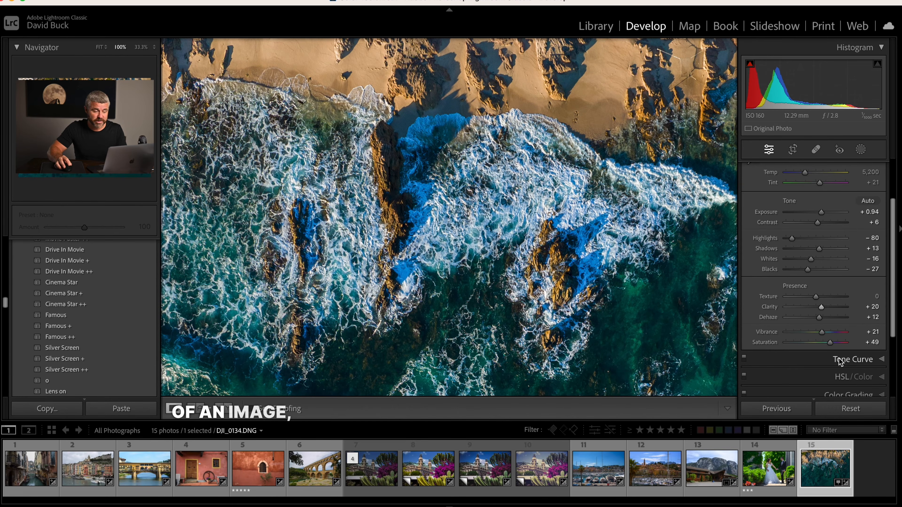
left_click(838, 378)
left_click_drag(819, 302, 798, 301)
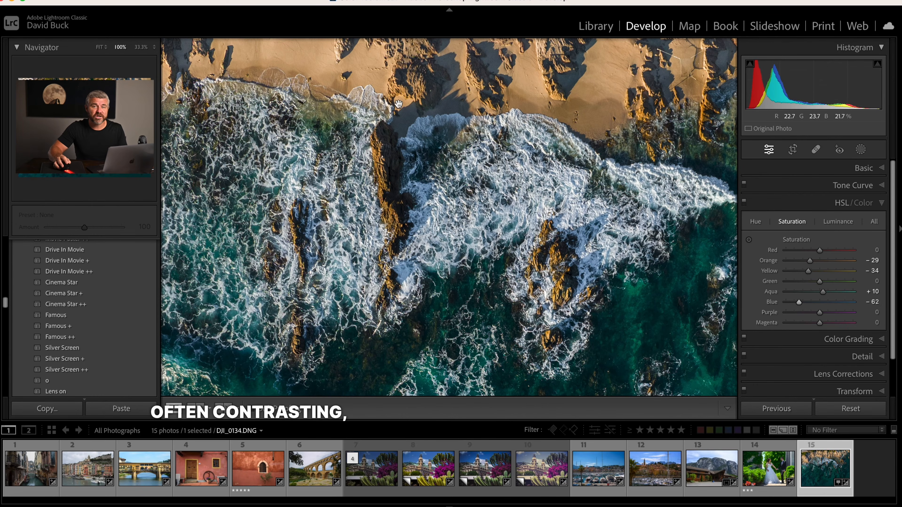
left_click(551, 195)
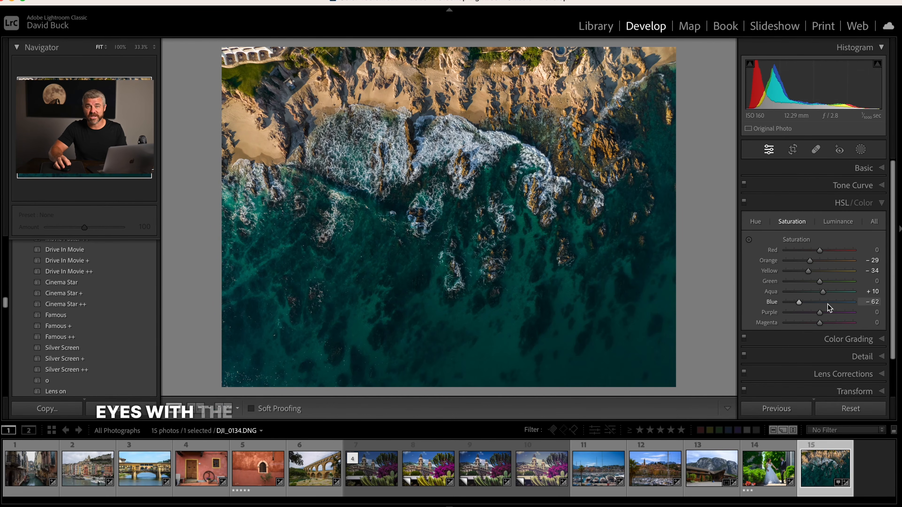
mouse_move(798, 302)
left_mouse_down()
mouse_move(825, 302)
mouse_move(801, 303)
left_mouse_up()
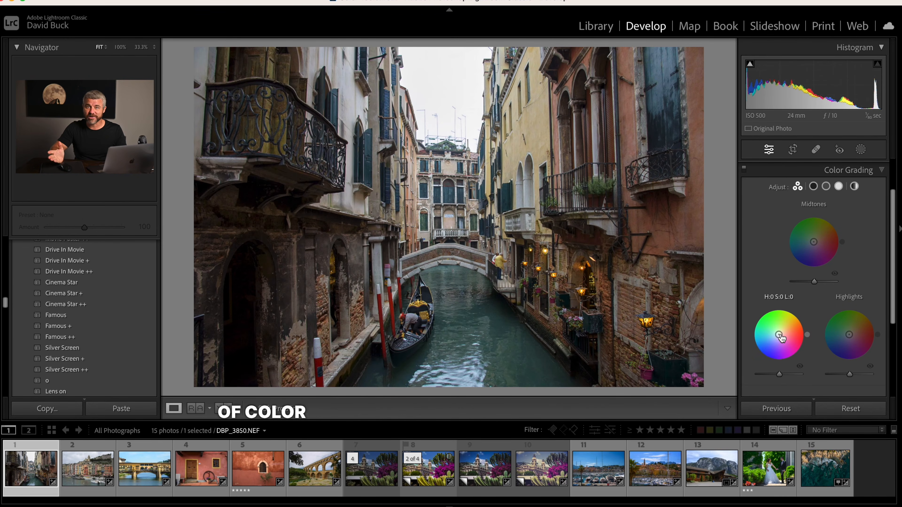
Step: Tint the canal photo's shadows to hue 46, saturation 2 and midtones to hue 358, saturation 7, and warm its highlights toward orange with Color Grading
mouse_move(778, 337)
left_mouse_down()
mouse_move(767, 348)
mouse_move(782, 332)
left_mouse_up()
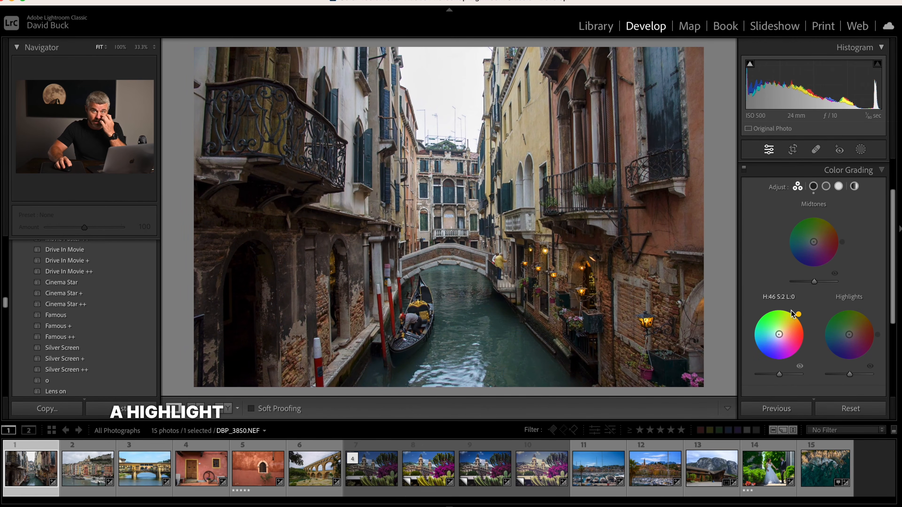
left_click_drag(827, 267, 841, 248)
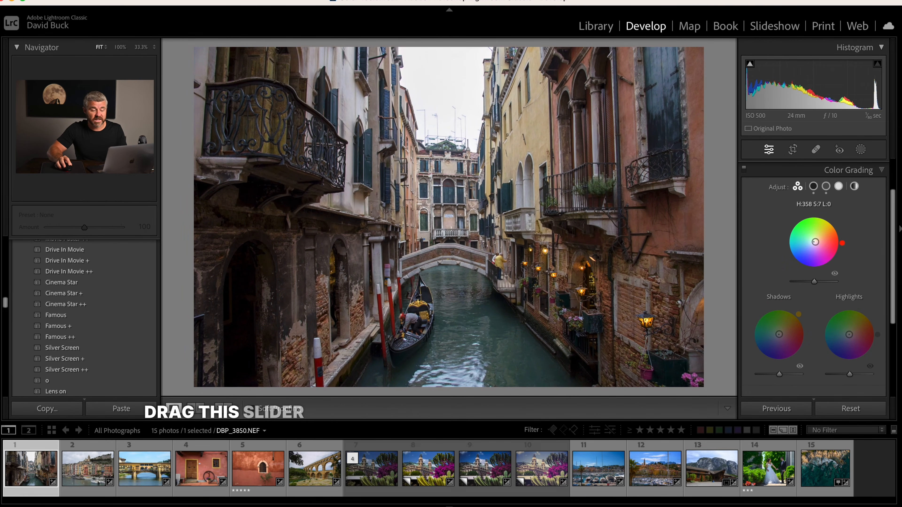
left_click_drag(849, 336, 860, 318)
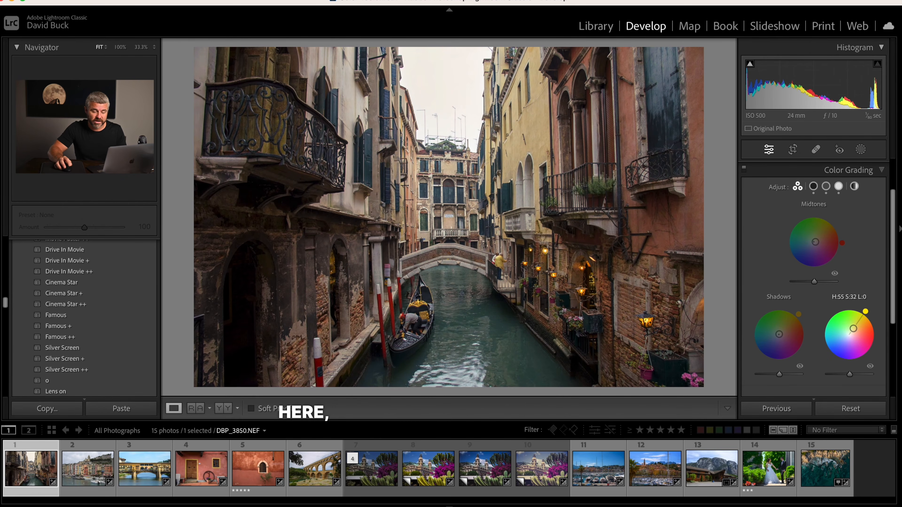
left_click(838, 186)
left_click(751, 316)
left_click_drag(724, 309, 511, 175)
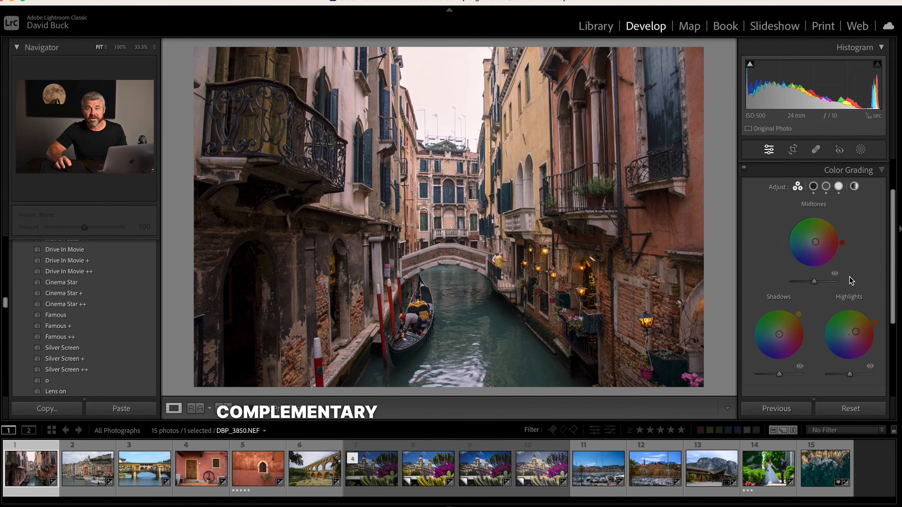
Step: Grade the canal photo with complementary colors, using blue shadows at hue 239, saturation 39 and trying yellow highlights at hue 51, saturation 53
left_click_drag(780, 338, 778, 334)
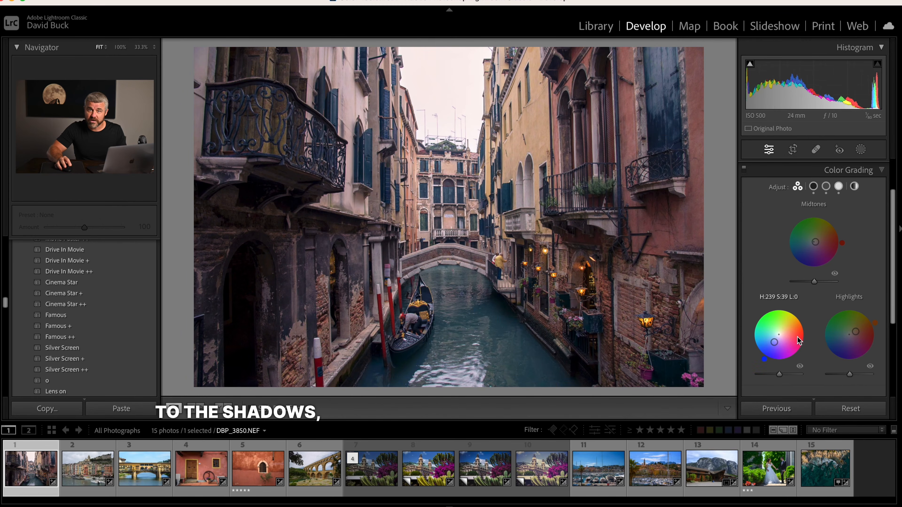
left_click_drag(855, 332, 856, 325)
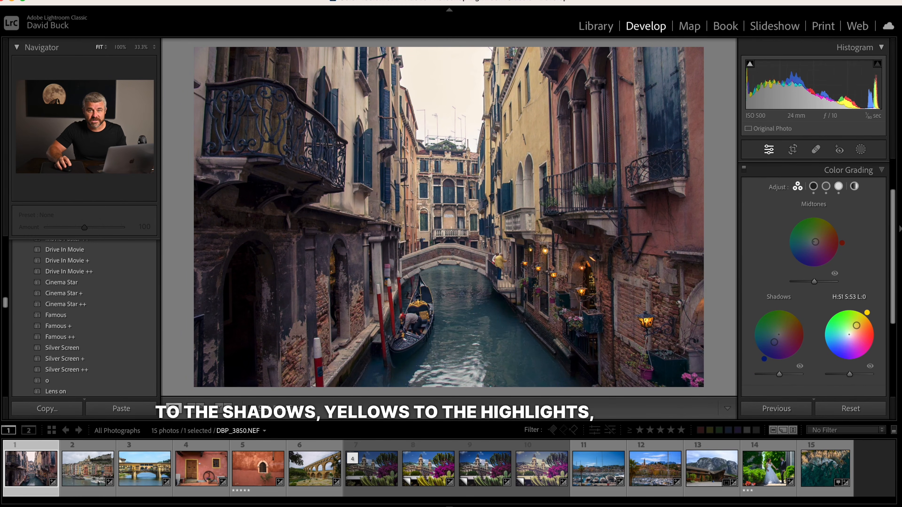
left_click_drag(773, 344, 772, 344)
left_click_drag(856, 325, 861, 343)
left_click(814, 230)
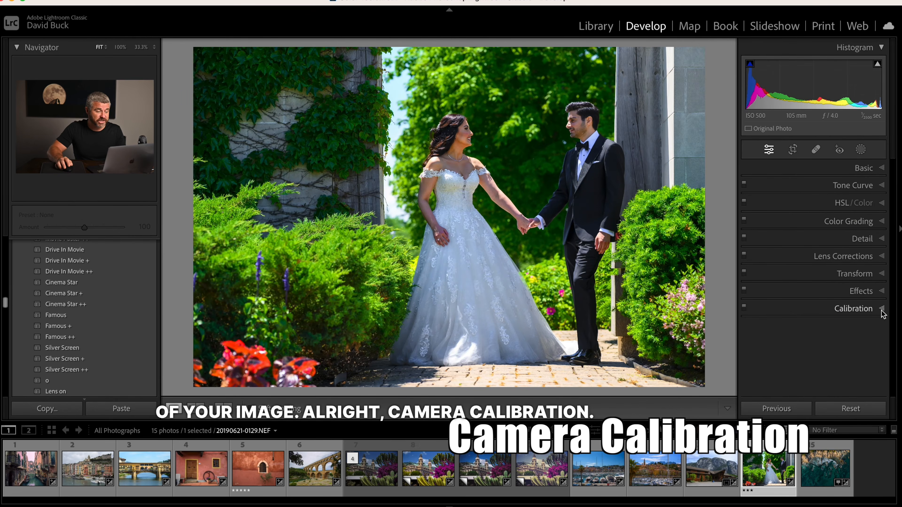
Step: Calibrate the wedding photo's primary hues to red +2, green +1 and blue +1
left_click(882, 310)
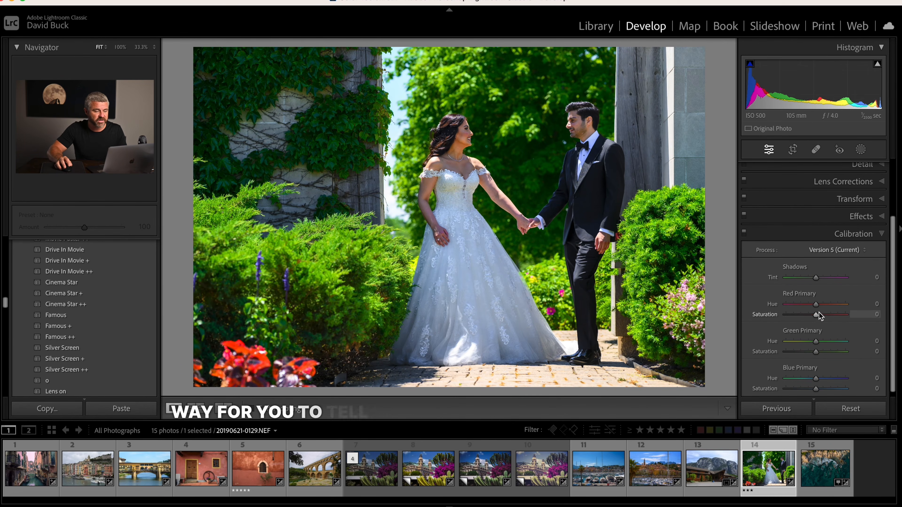
mouse_move(815, 304)
left_mouse_down()
mouse_move(833, 305)
mouse_move(802, 306)
mouse_move(826, 309)
mouse_move(816, 311)
left_mouse_up()
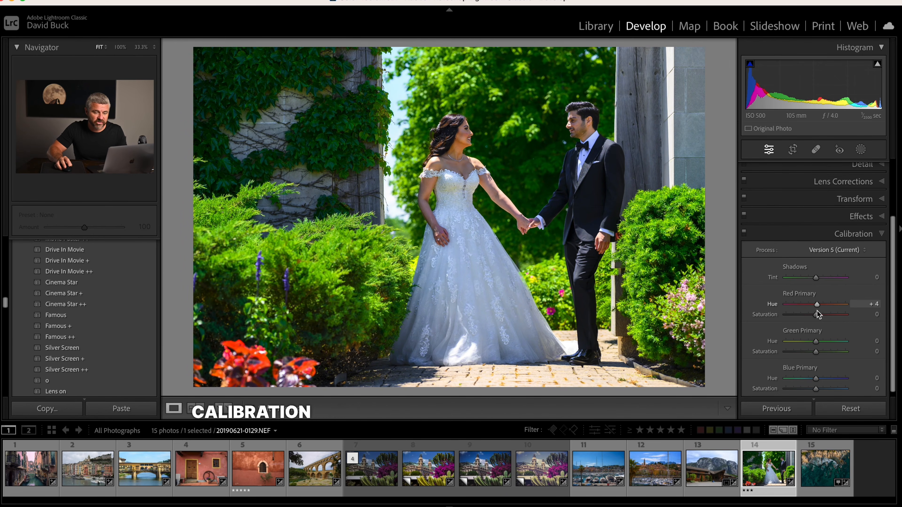
mouse_move(816, 341)
left_mouse_down()
mouse_move(836, 343)
mouse_move(802, 342)
mouse_move(823, 344)
mouse_move(808, 345)
mouse_move(817, 346)
left_mouse_up()
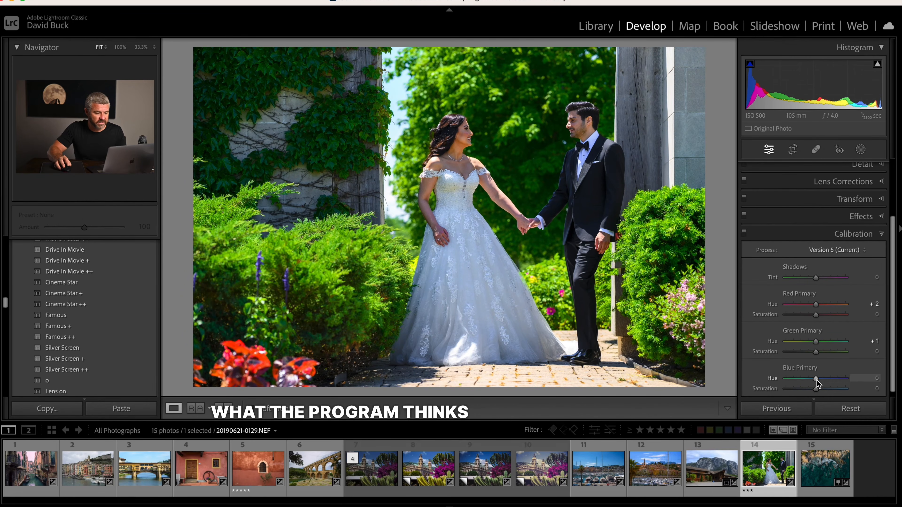
mouse_move(816, 379)
left_mouse_down()
mouse_move(842, 380)
mouse_move(796, 374)
mouse_move(849, 375)
mouse_move(803, 378)
mouse_move(816, 380)
left_mouse_up()
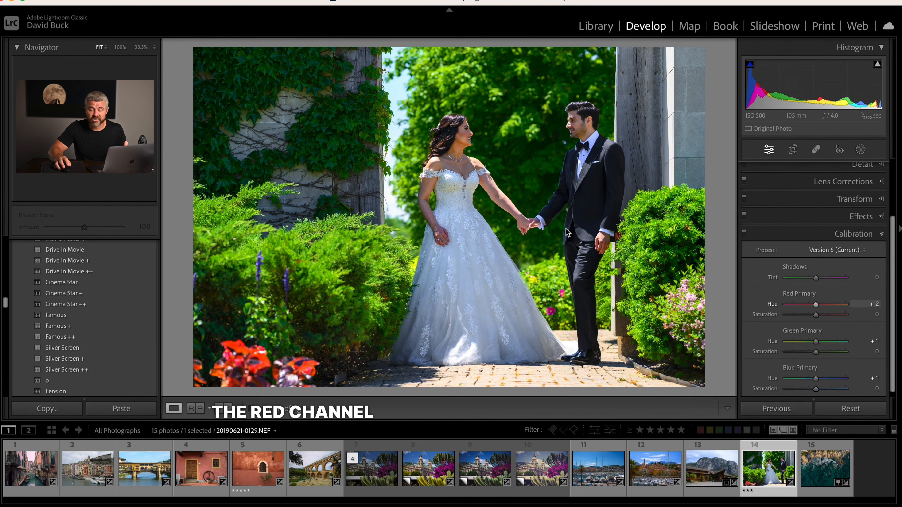
Step: Set the red primary hue to +10 while viewing the bride's skin at 100%, and compare the photo with and without the calibration
left_click(119, 48)
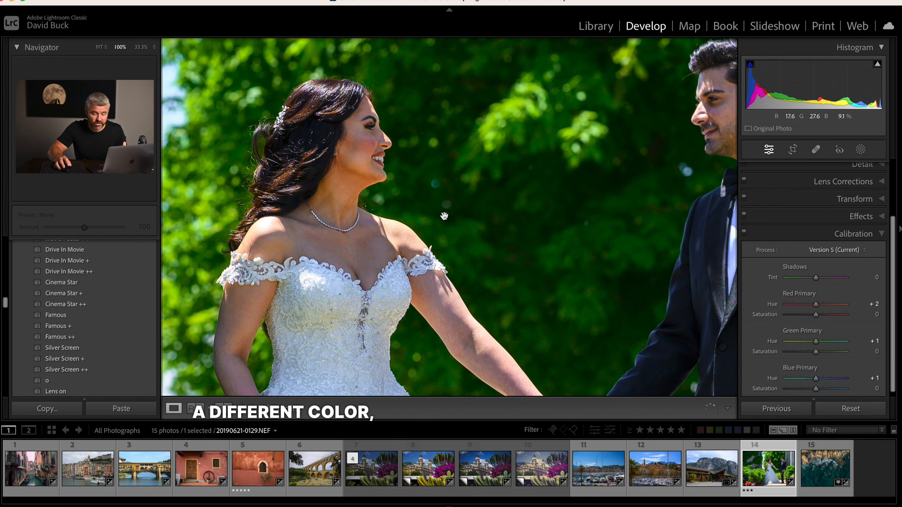
mouse_move(815, 305)
left_mouse_down()
mouse_move(845, 305)
mouse_move(787, 308)
mouse_move(815, 306)
left_mouse_up()
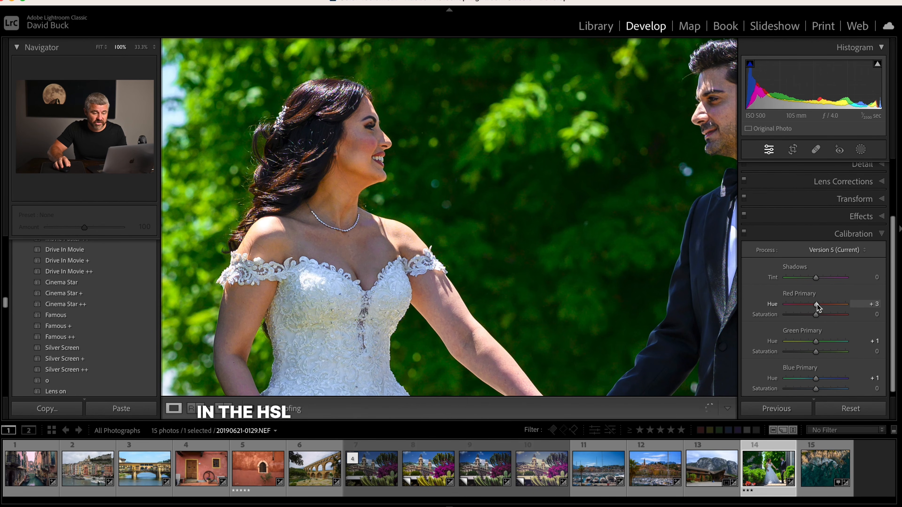
left_click_drag(818, 306, 819, 305)
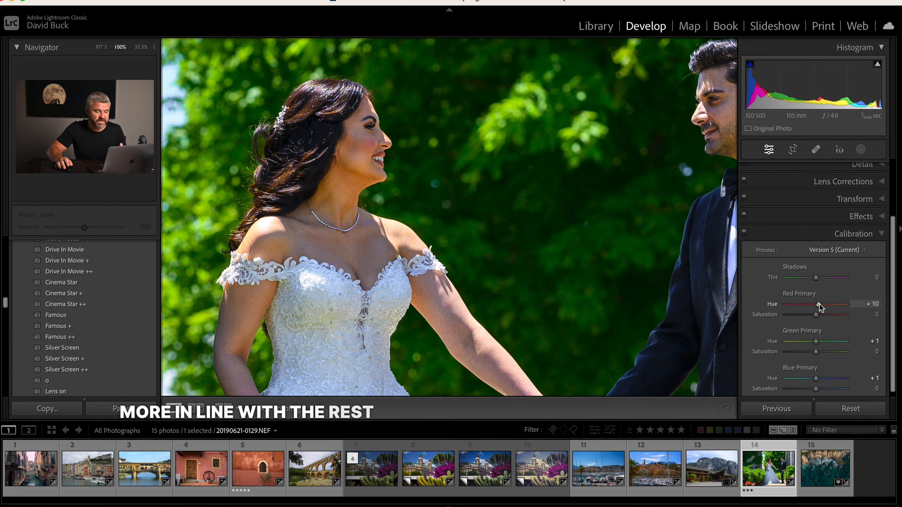
left_click(744, 232)
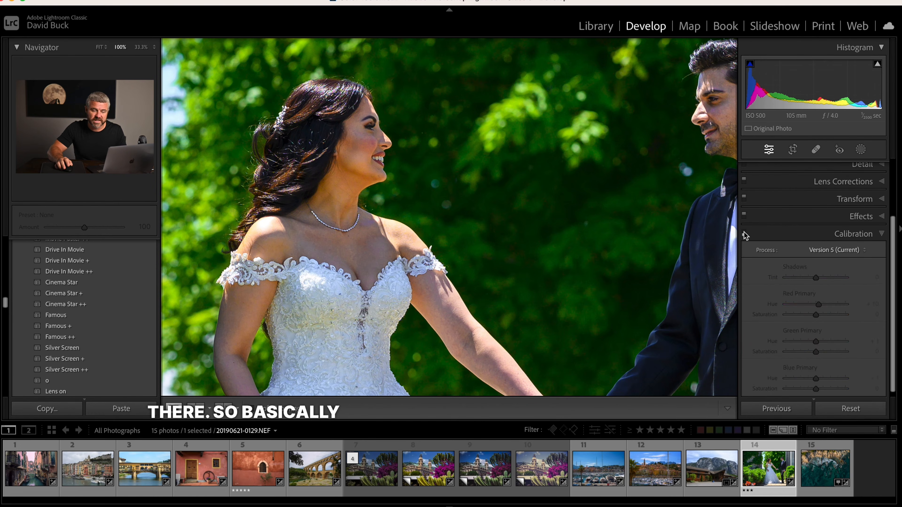
left_click(744, 231)
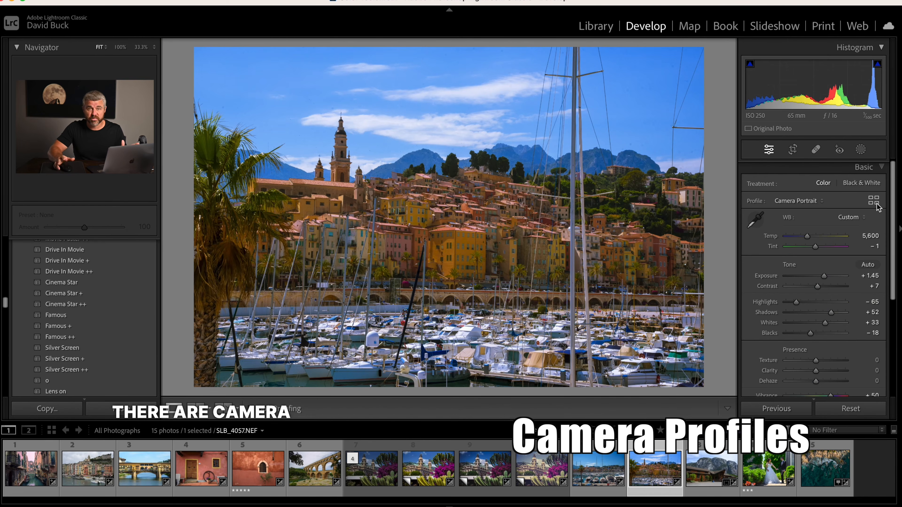
Step: Browse the color profiles for the harbor photo, including the favorite Adobe profiles, and list the presets in the Wedding group
left_click(877, 204)
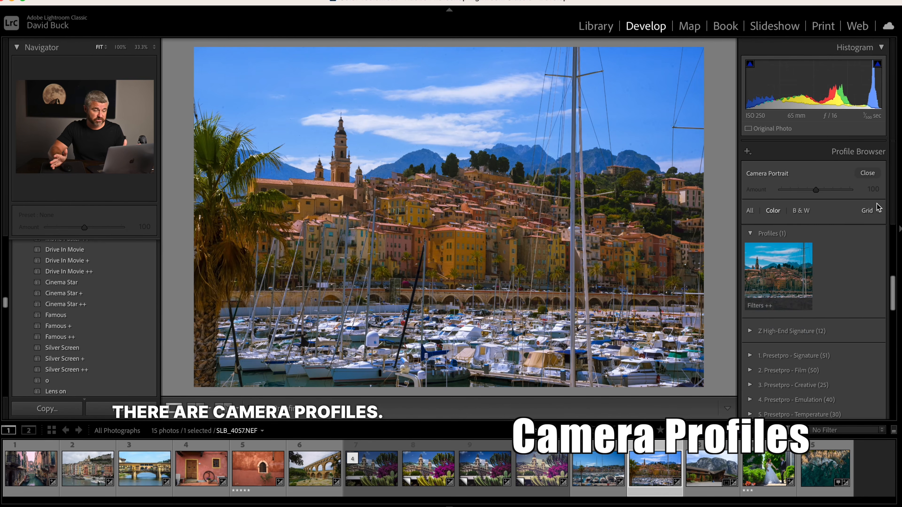
scroll(827, 261, "up", 8)
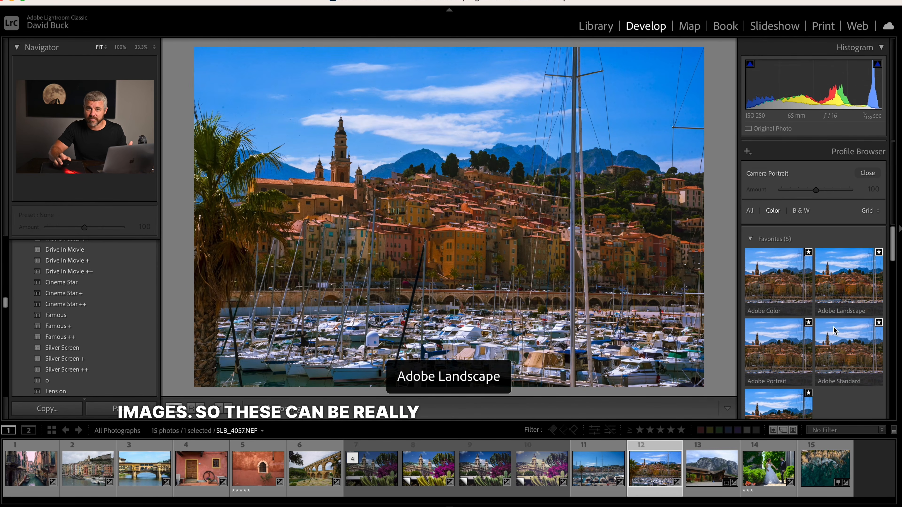
scroll(787, 371, "down", 5)
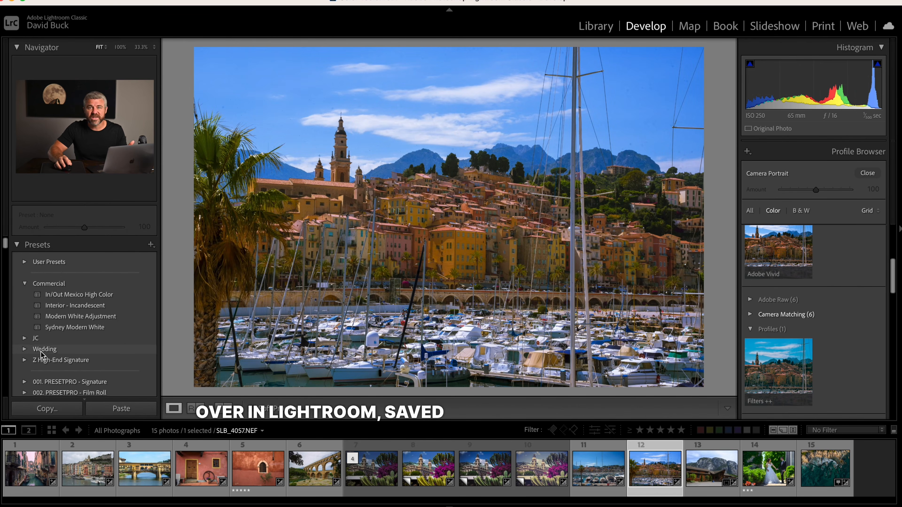
left_click(24, 350)
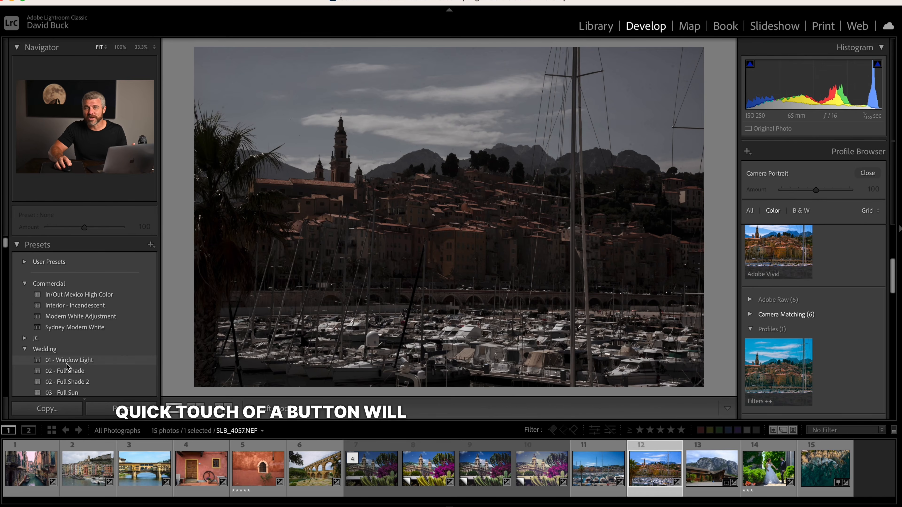